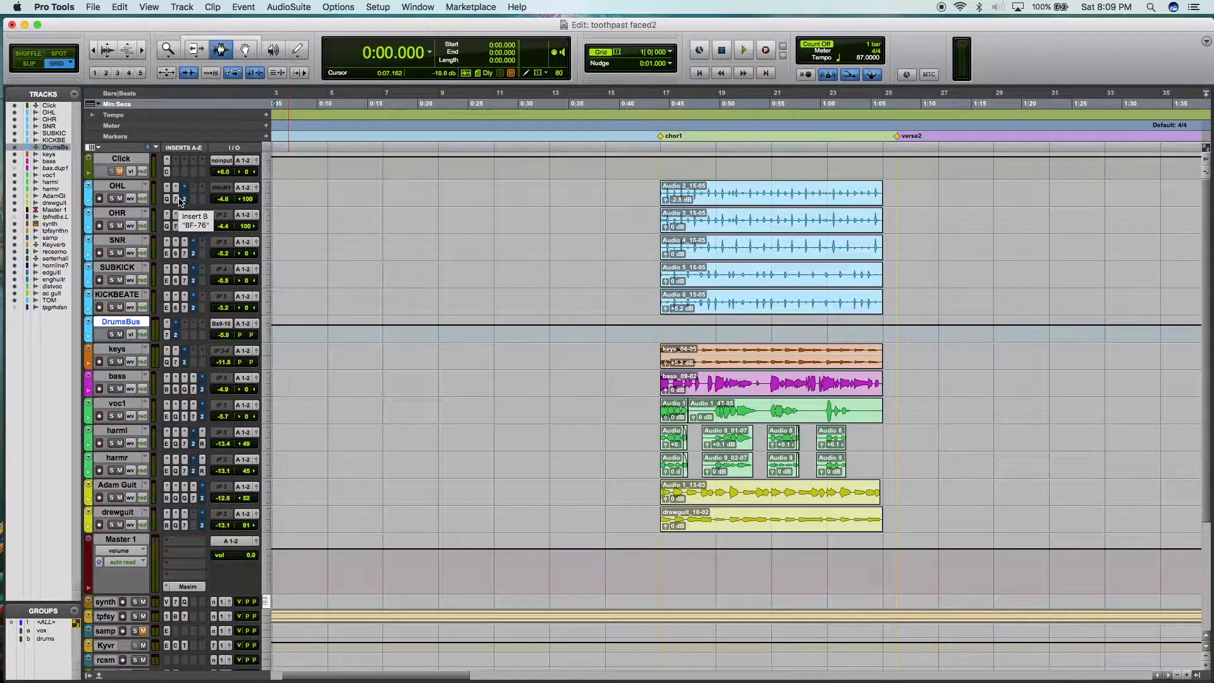
- Play back the full mix from the start of the chorus at 0:44.137
click(658, 210)
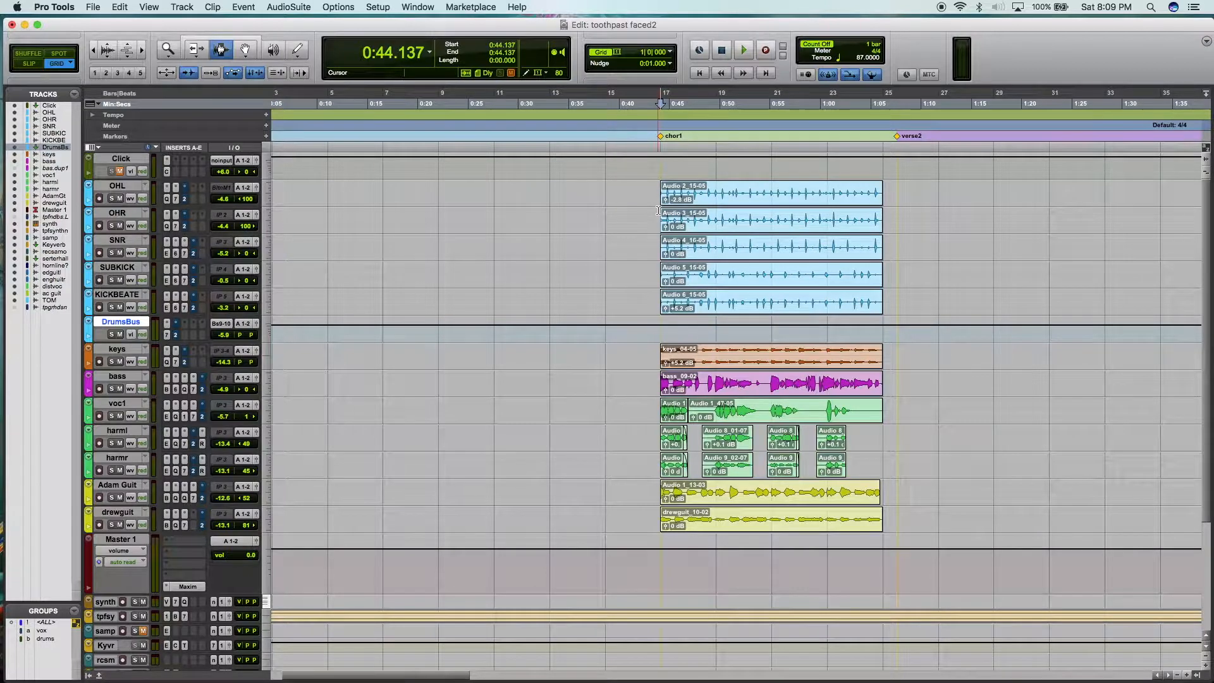
key(space)
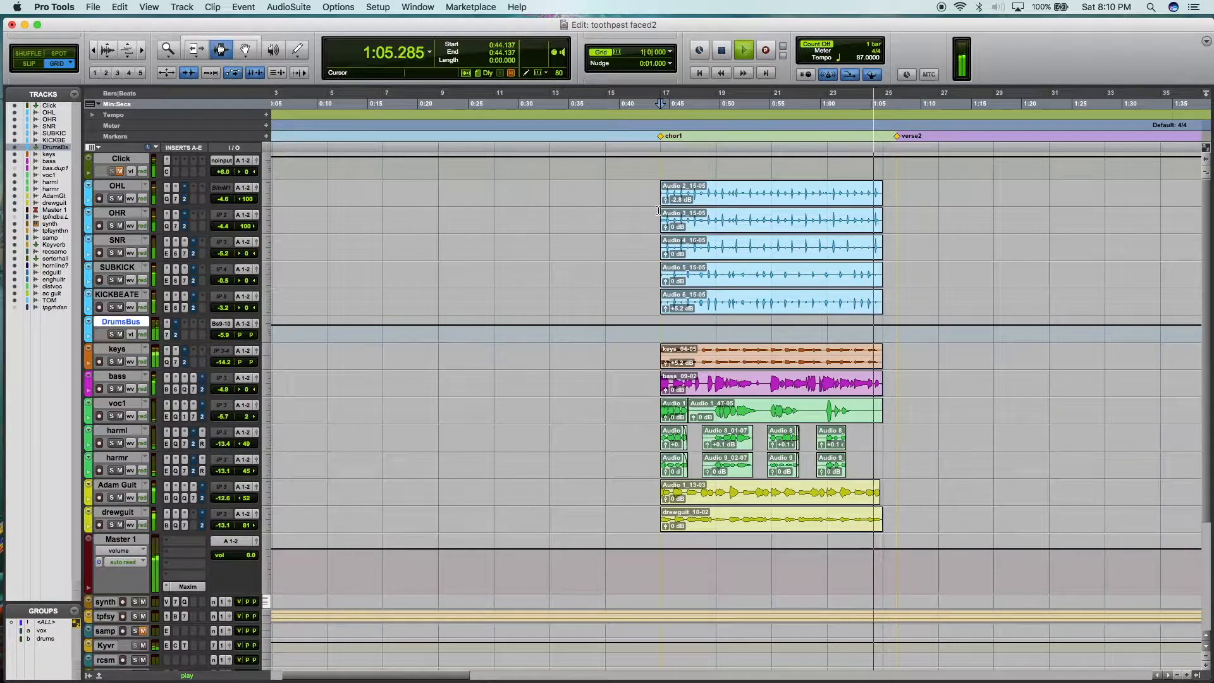
key(space)
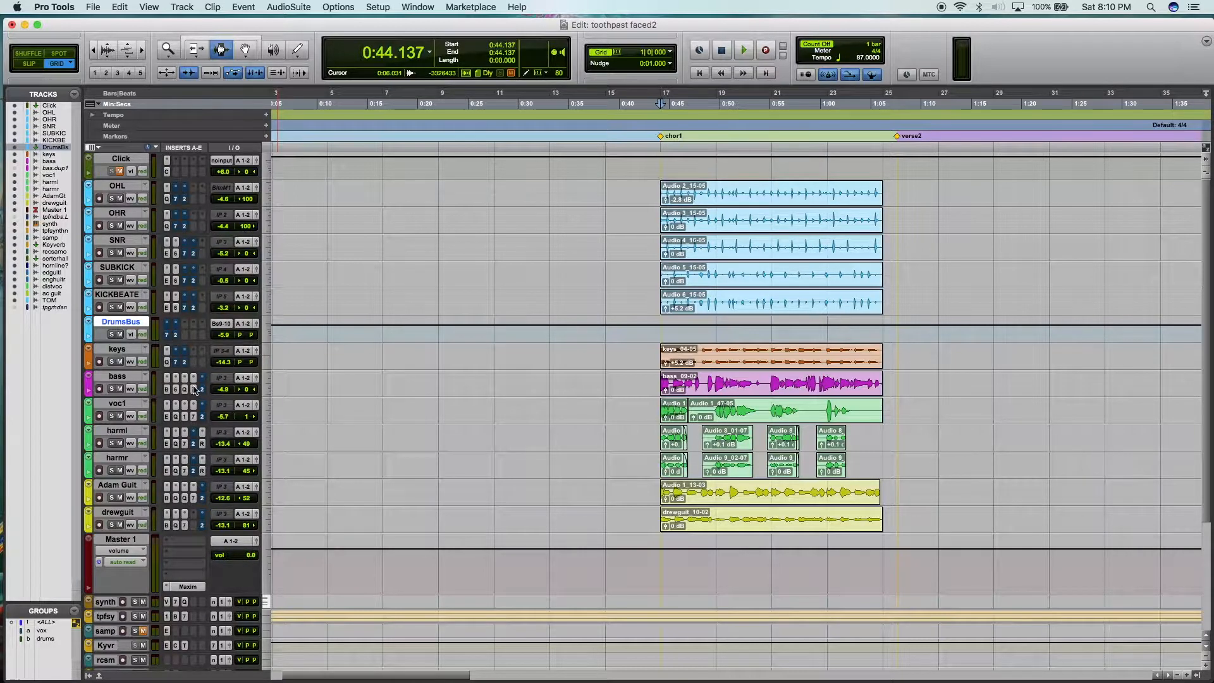
key(space)
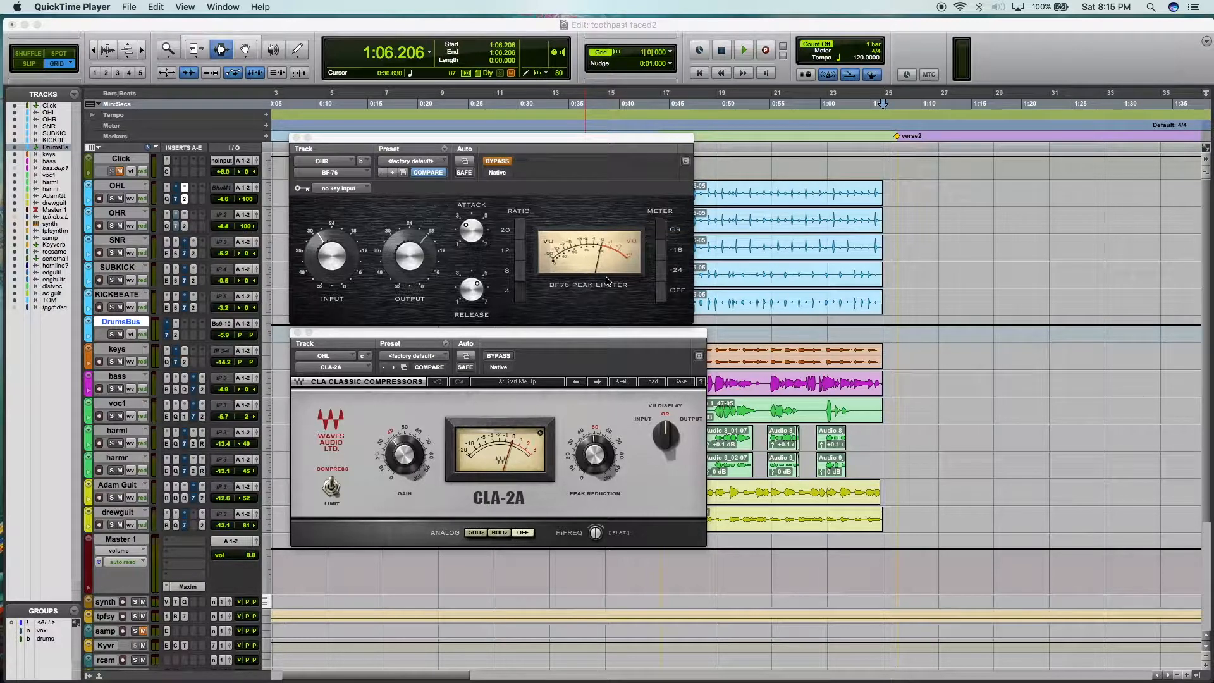
- Close the OHL CLA-2A and OHR BF-76 plug-in windows
click(468, 242)
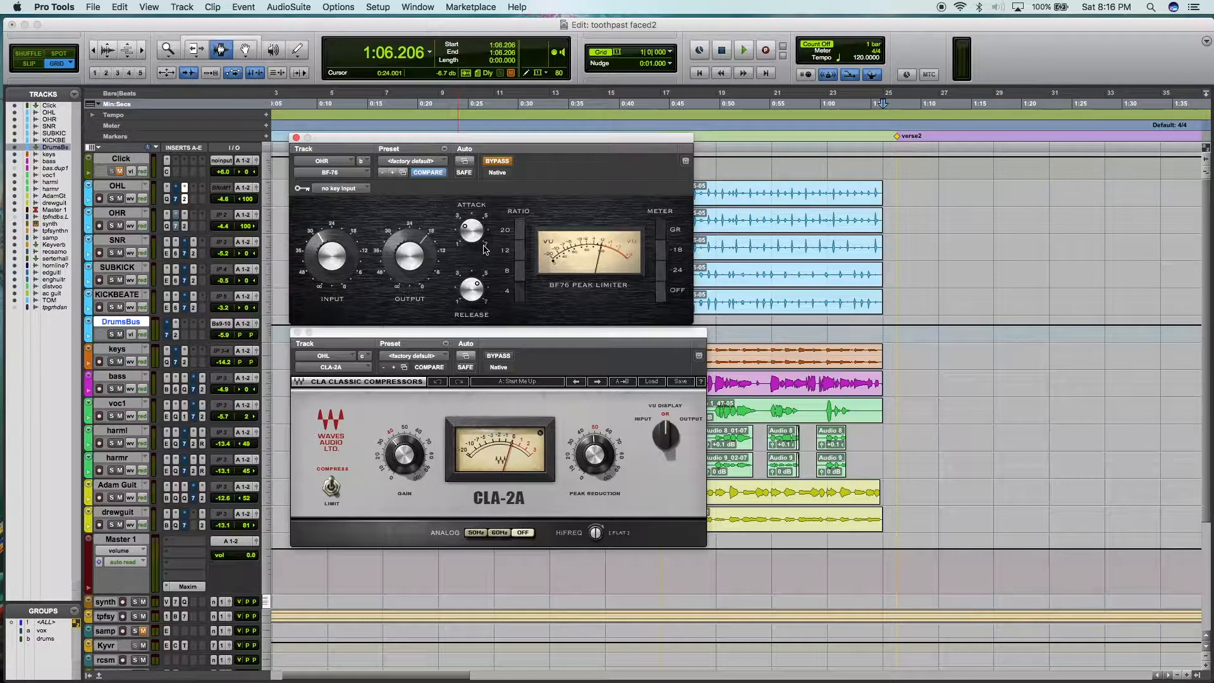
click(497, 334)
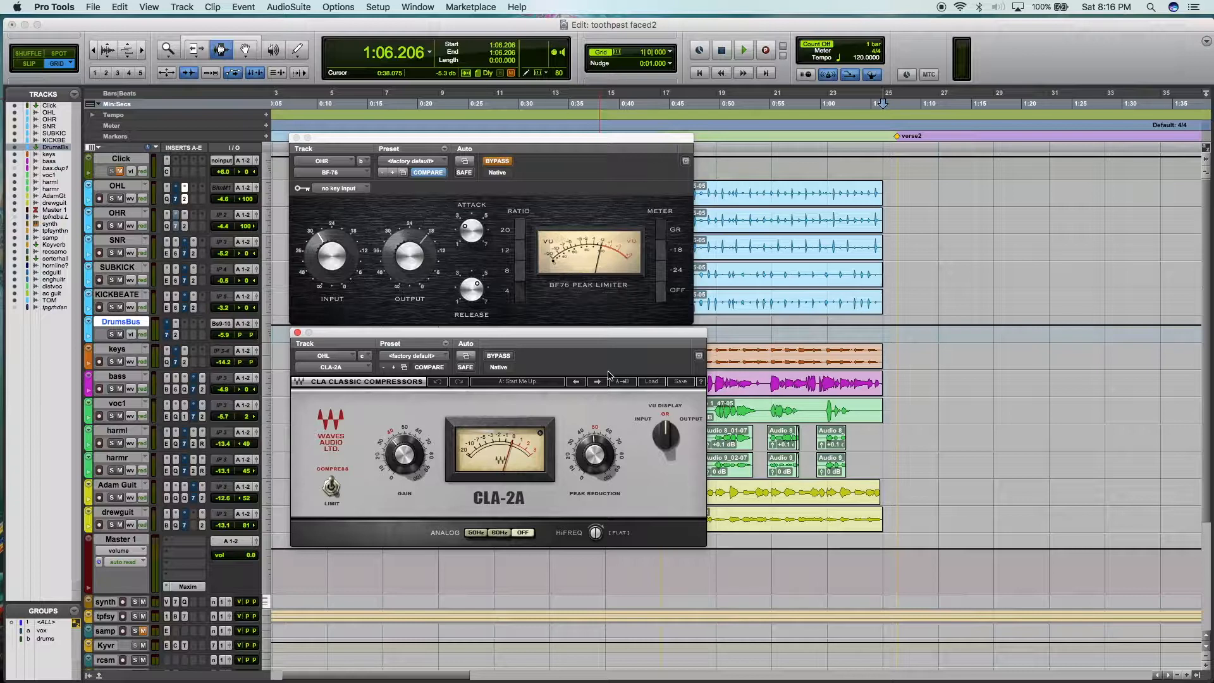
click(298, 333)
click(296, 137)
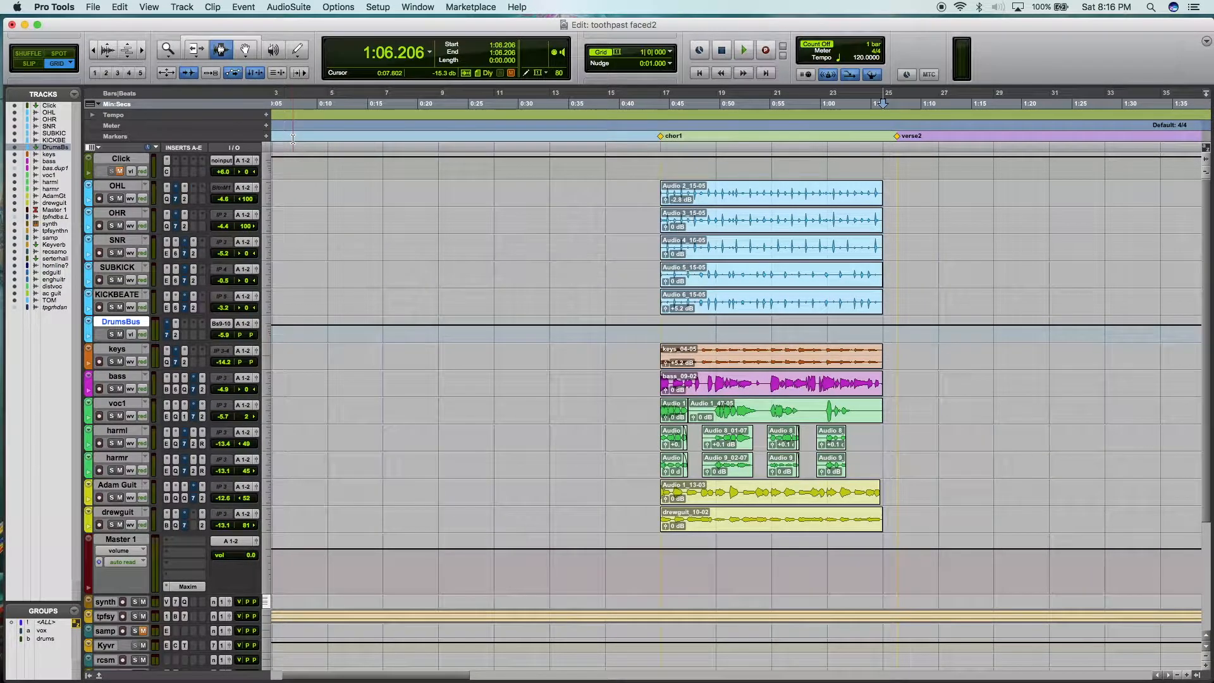
- Solo the OHL track and play the chorus from 0:44.137 with its CLA-2A window open
click(669, 202)
click(112, 199)
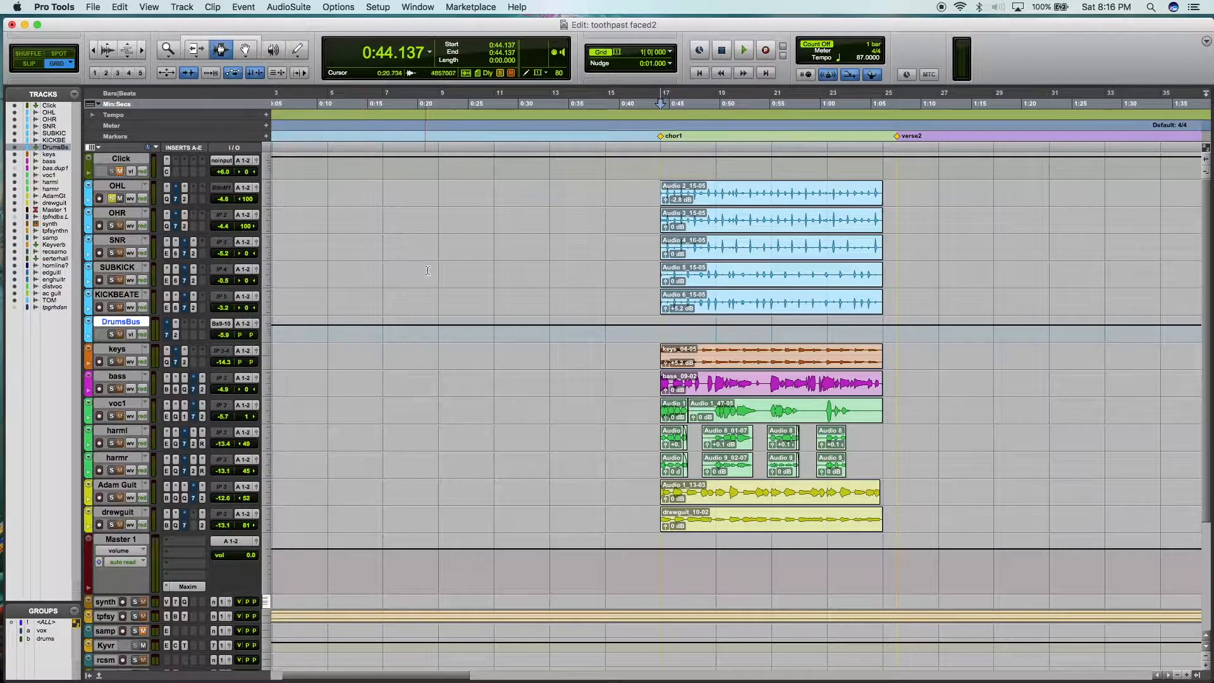
key(space)
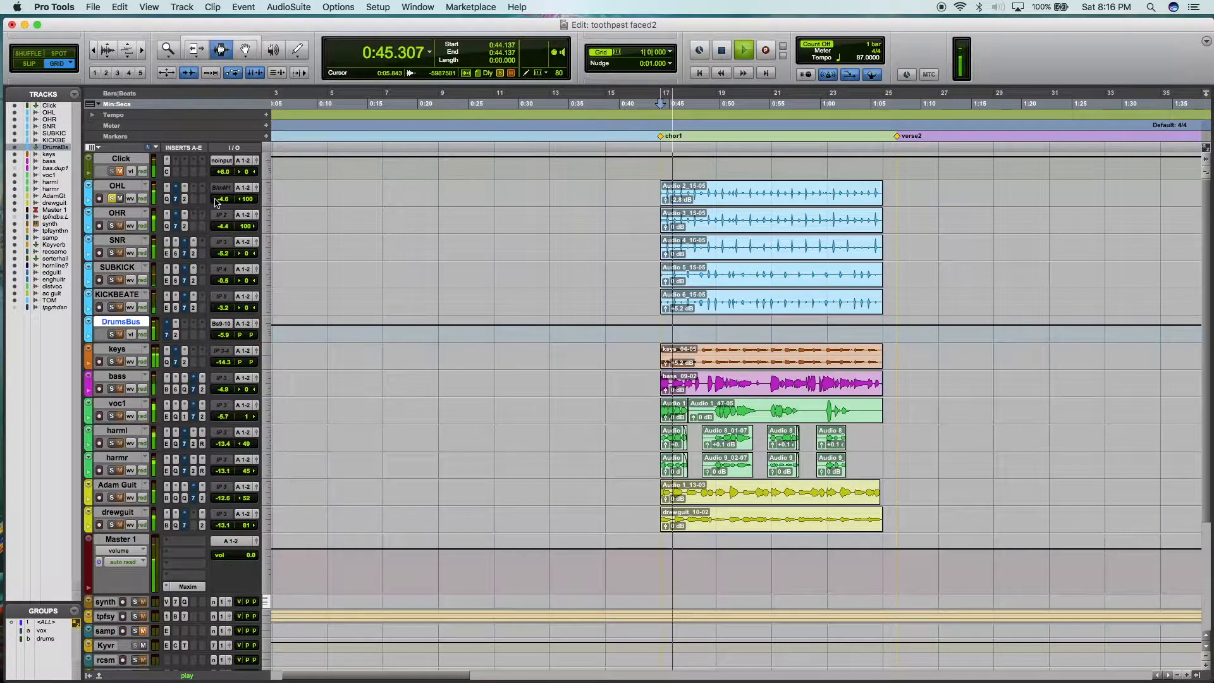
click(184, 199)
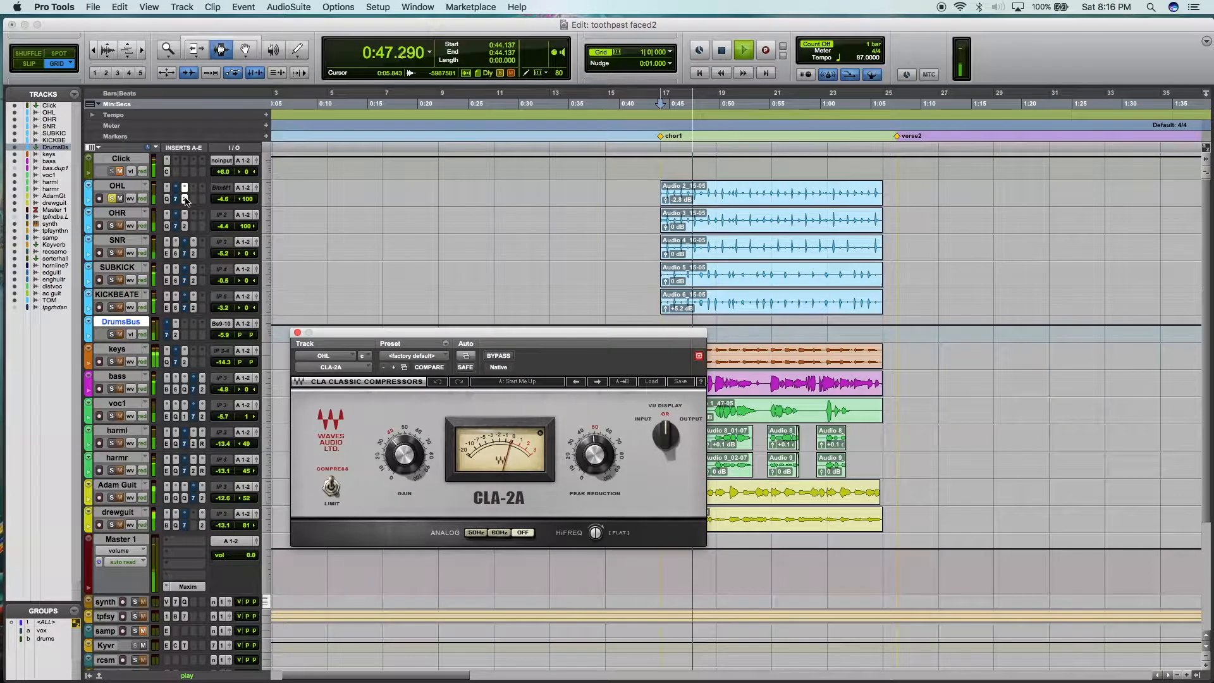
key(space)
- Enable the BF-76 insert and bypass the CLA-2A insert on the OHL track
right_click(176, 200)
click(192, 204)
right_click(185, 200)
click(204, 205)
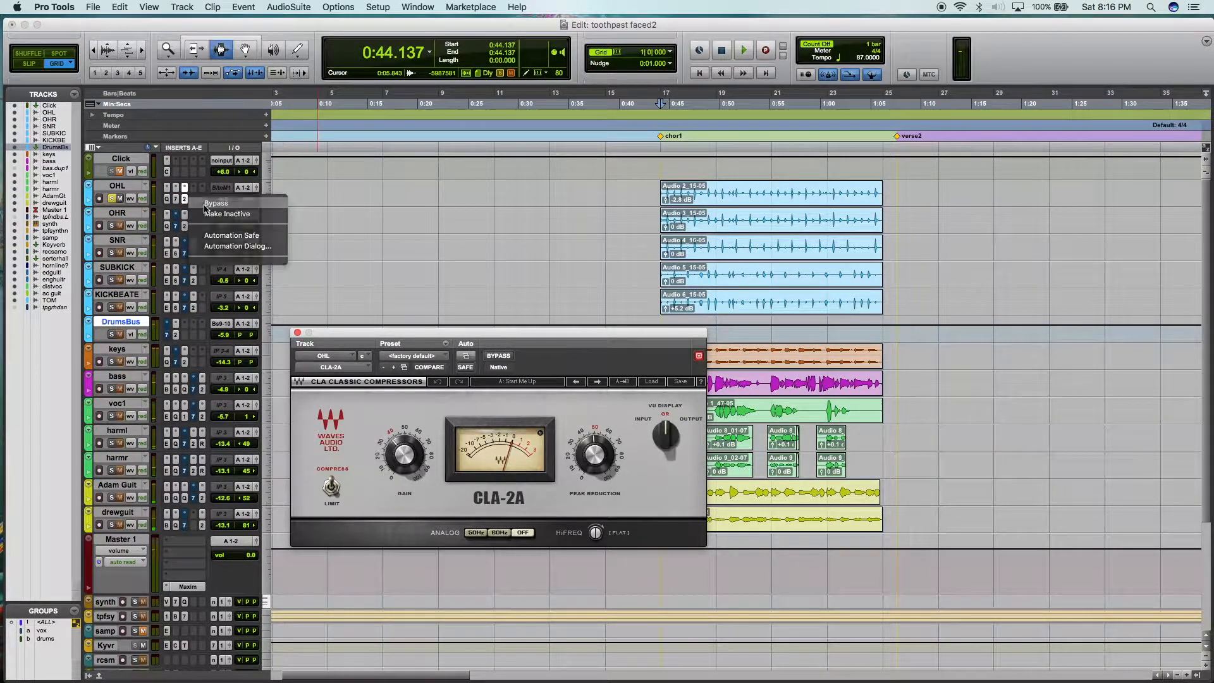
- Open the OHL track's BF-76 window and audition the soloed overhead from 0:49.655
key(space)
key(space)
click(177, 200)
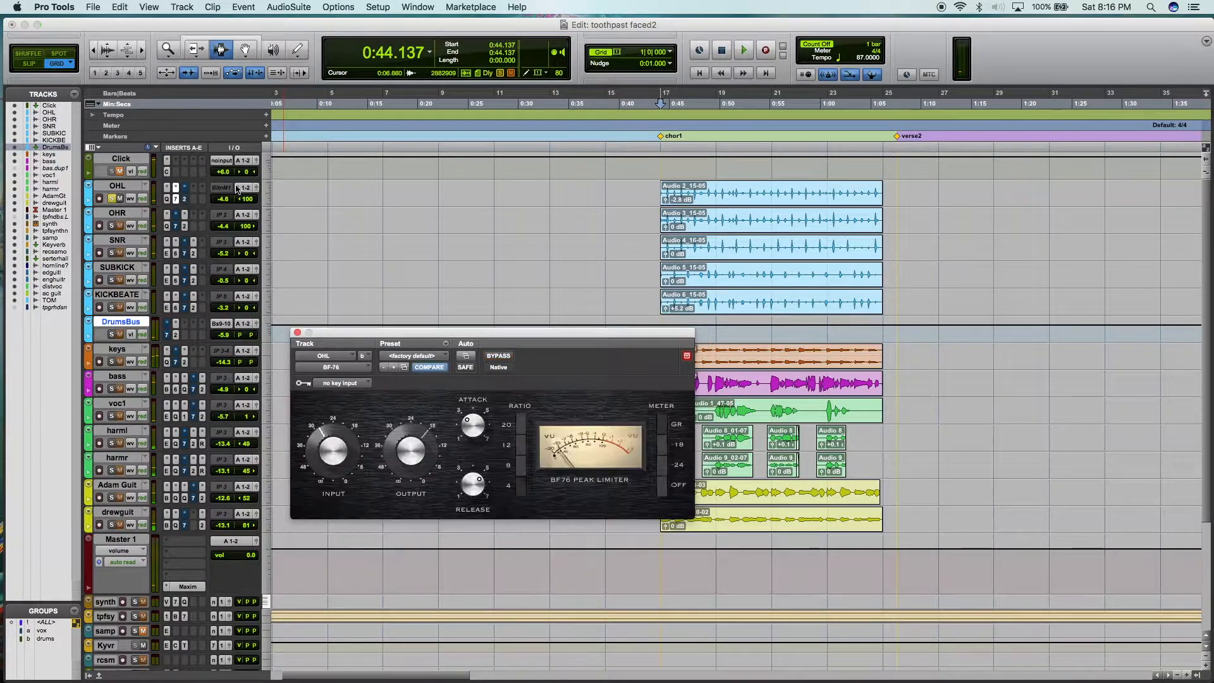
click(719, 208)
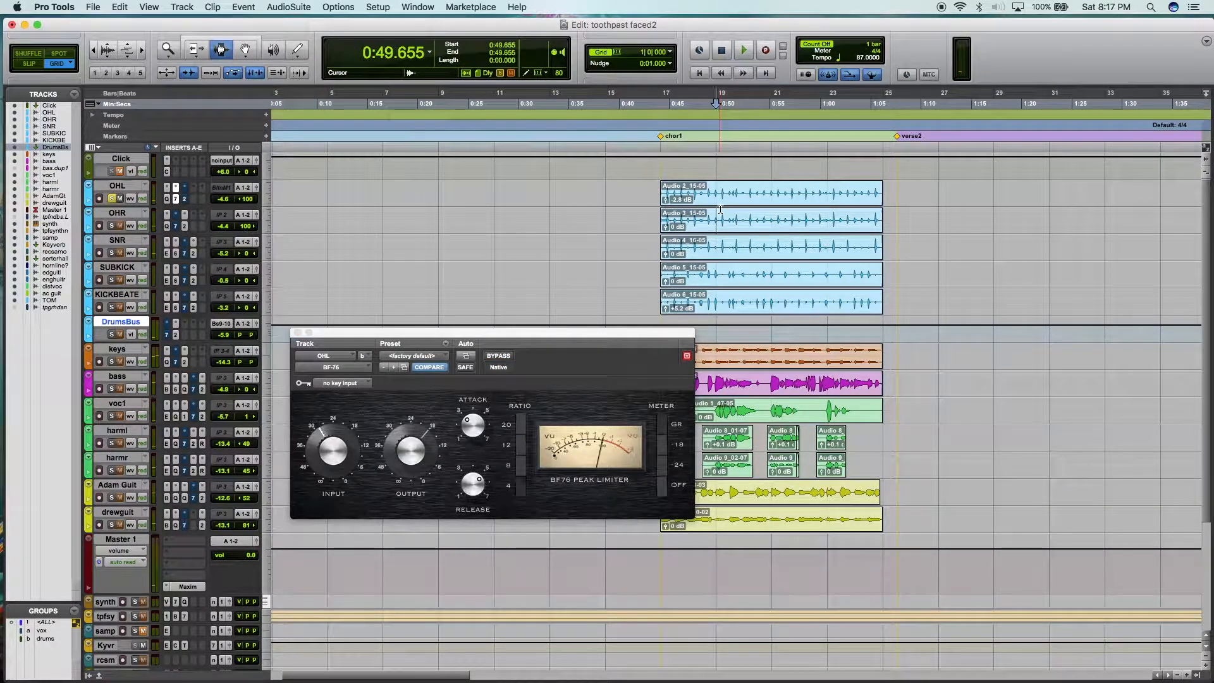
key(space)
click(472, 424)
key(space)
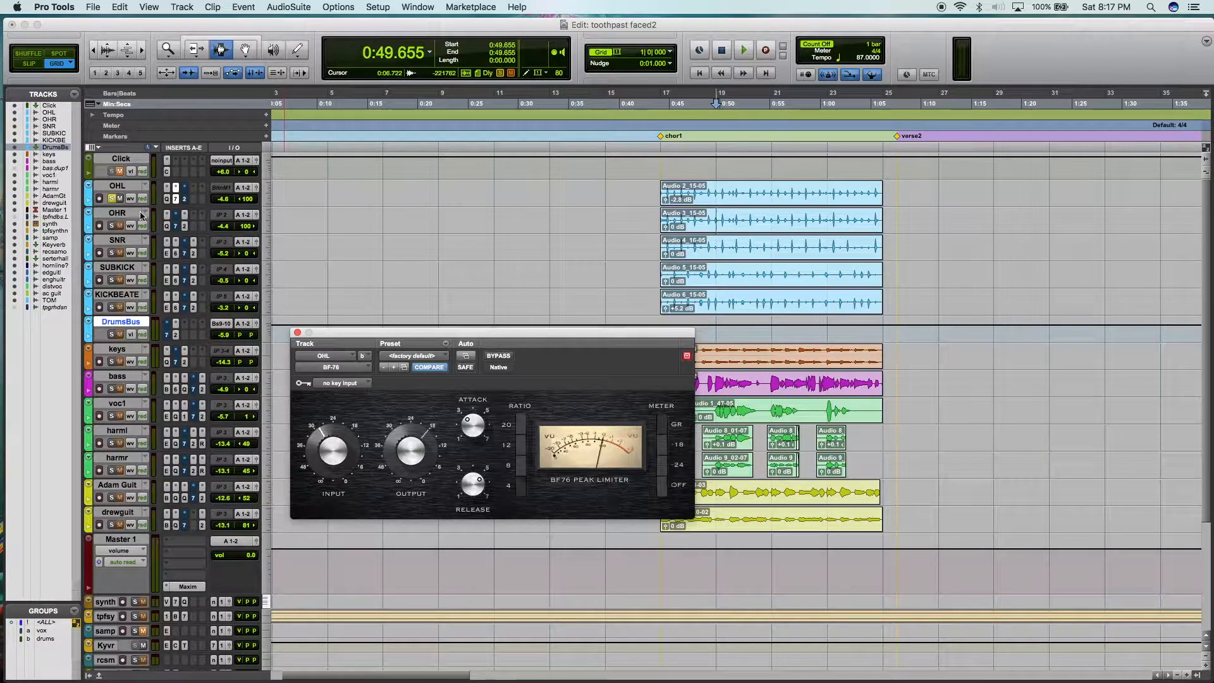
- Add the OHR track to the solo and play both overheads from 0:44.137
click(113, 225)
click(680, 204)
click(658, 204)
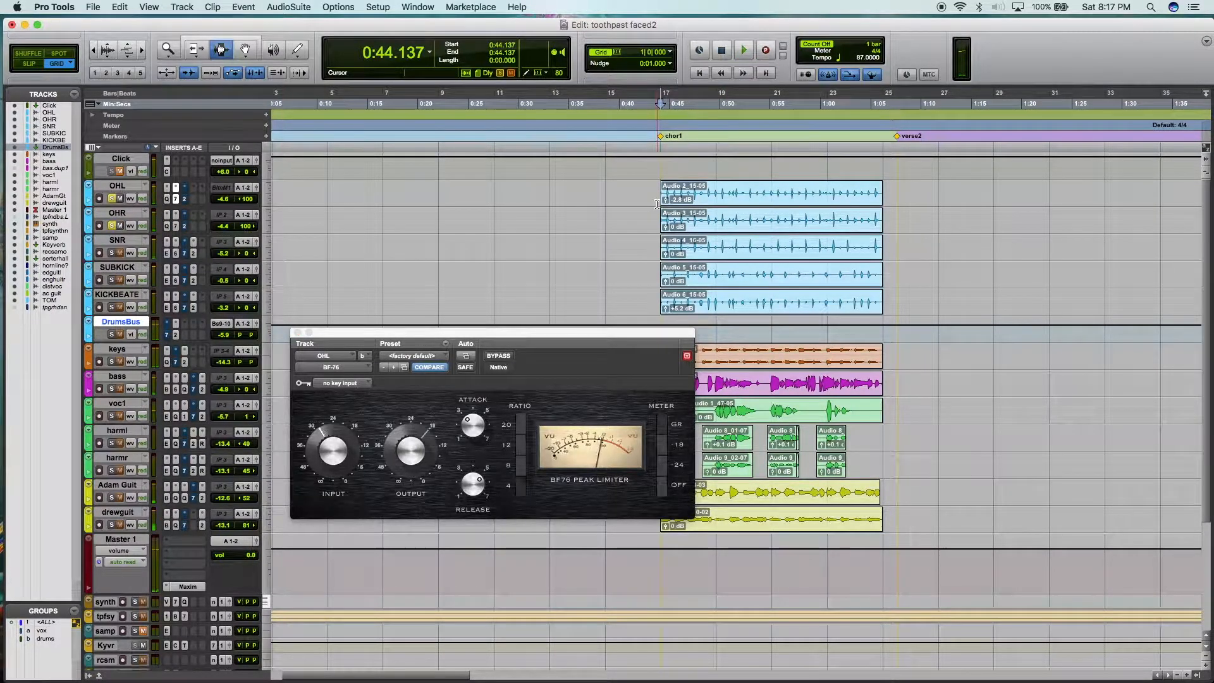
key(space)
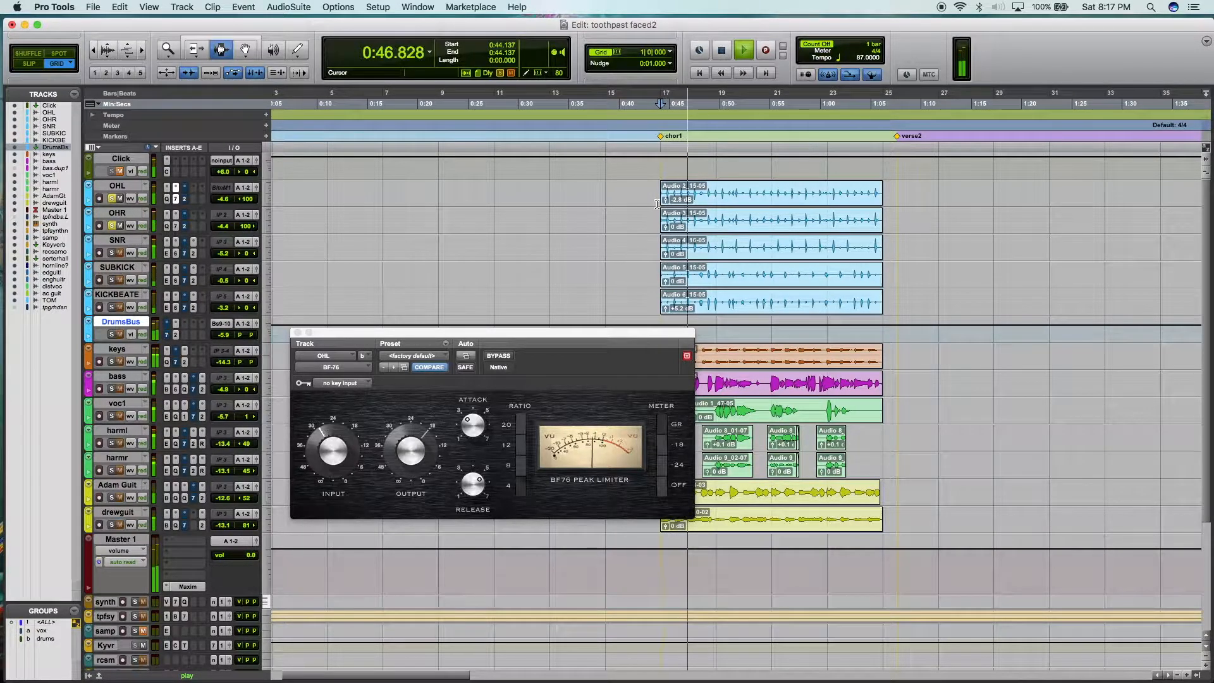
key(space)
- Solo SNR instead of the overheads and play it from 0:44.137 with its CLA-2A window open
click(111, 199)
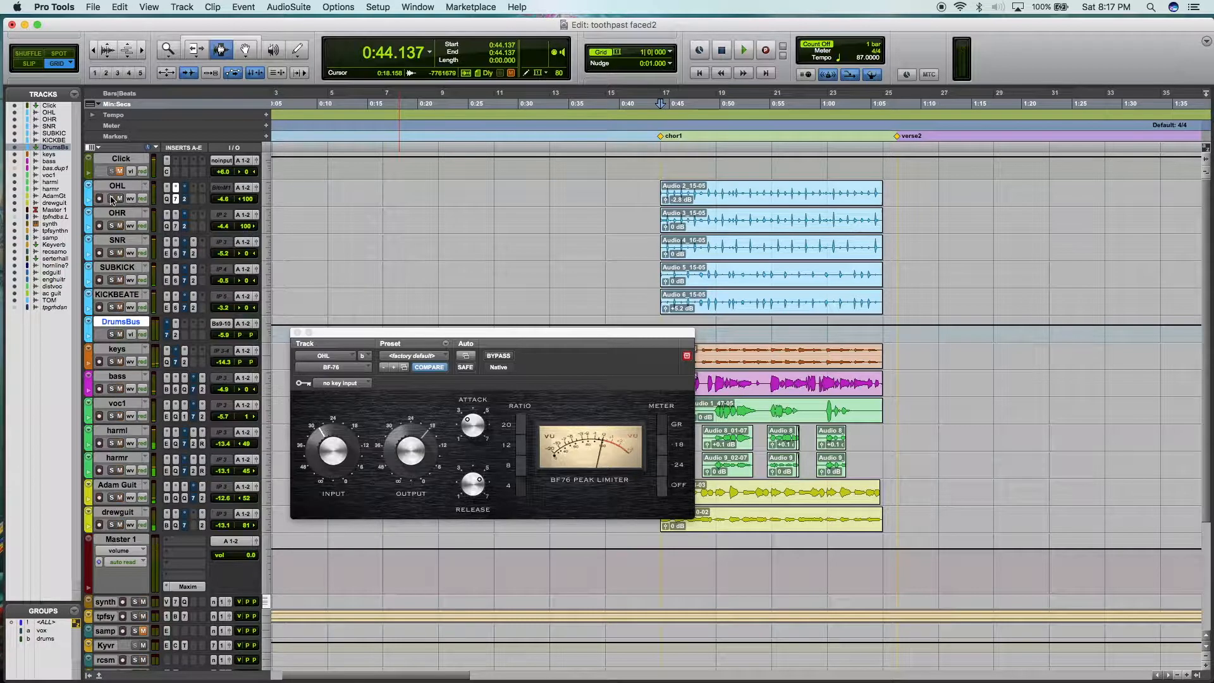
click(111, 252)
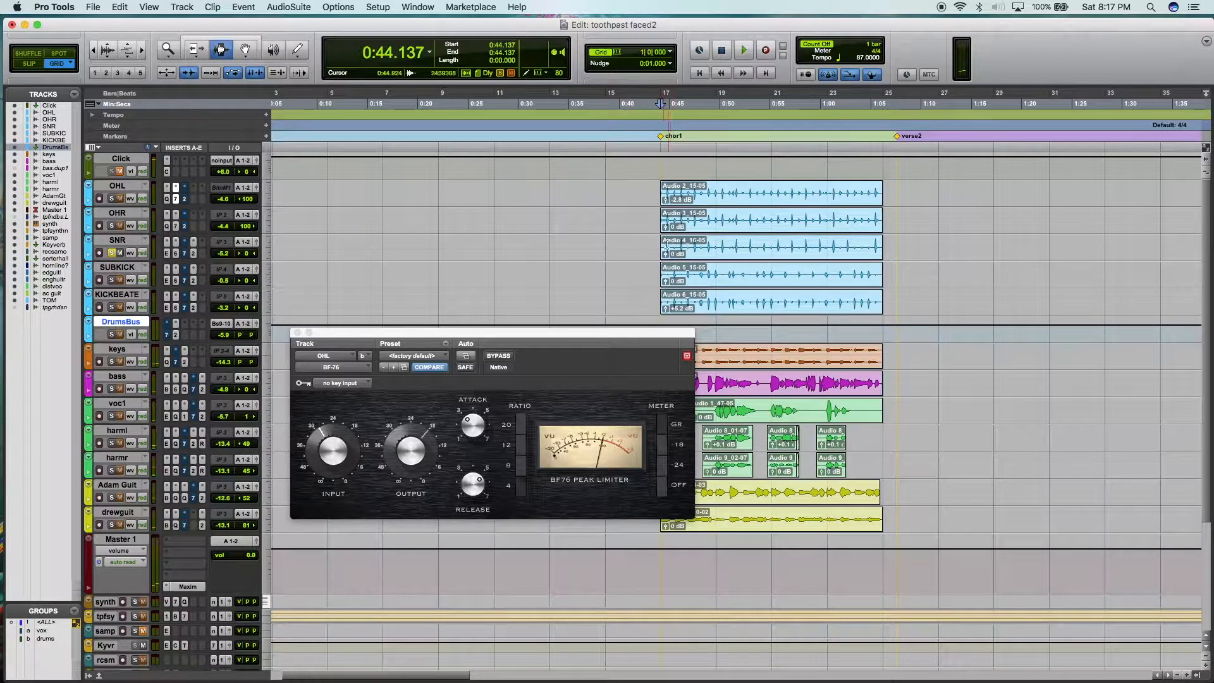
key(space)
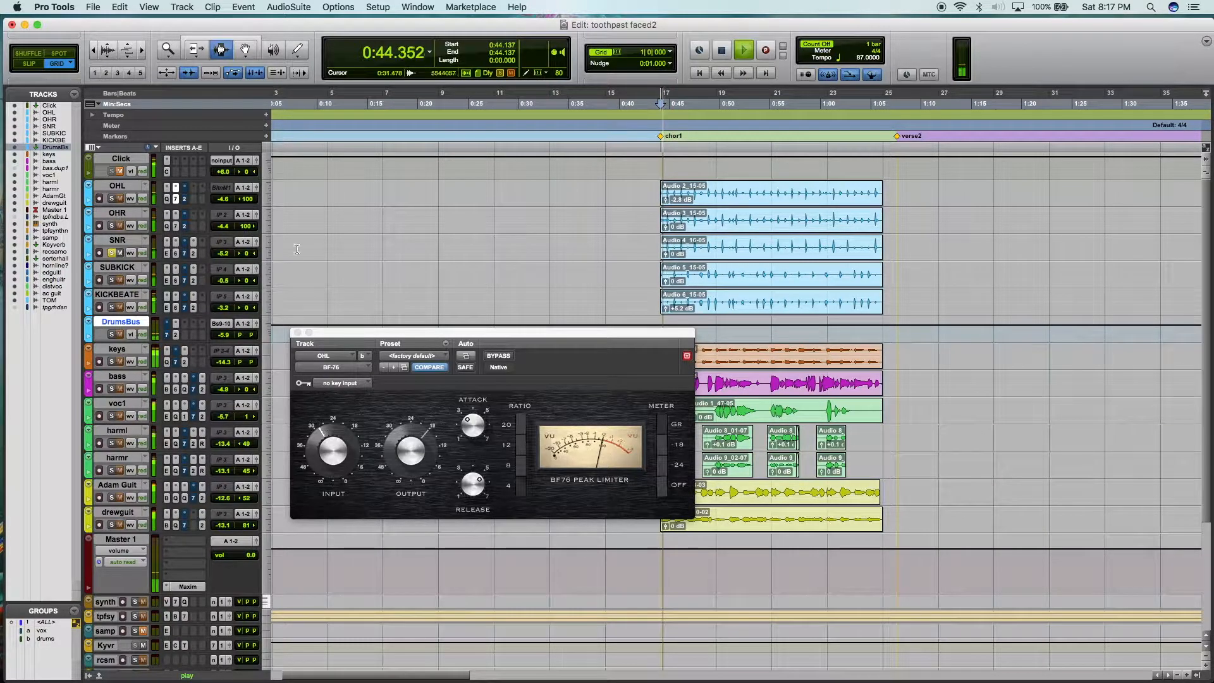
click(195, 252)
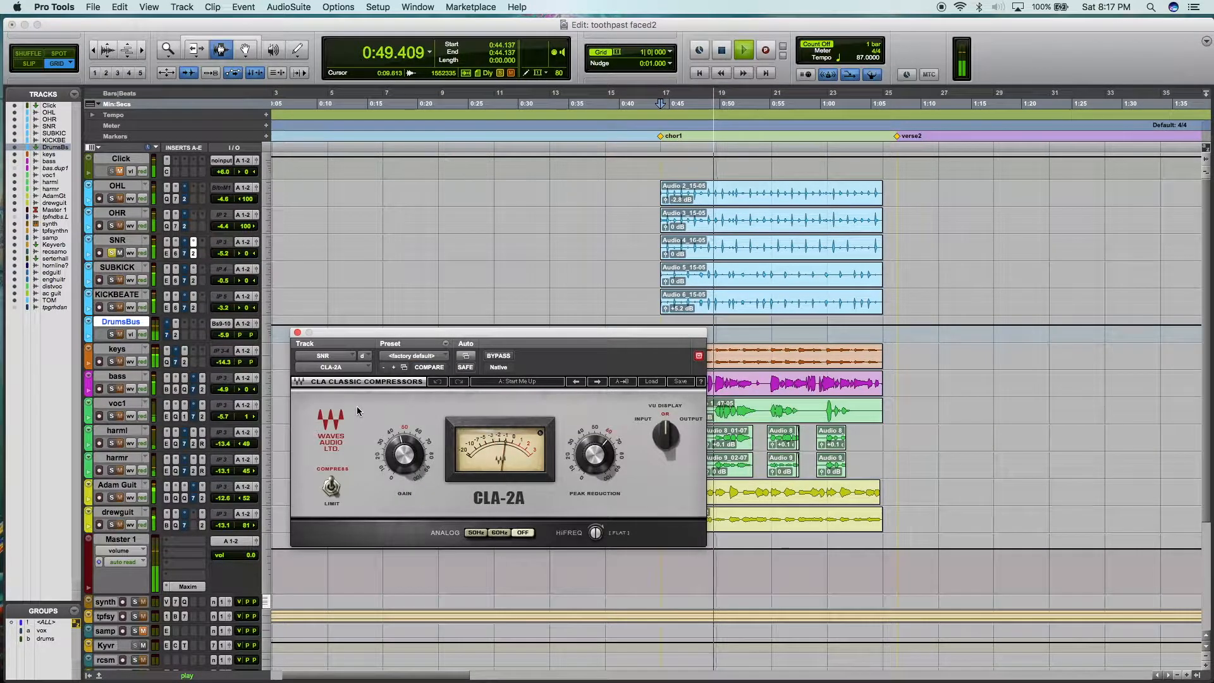
key(space)
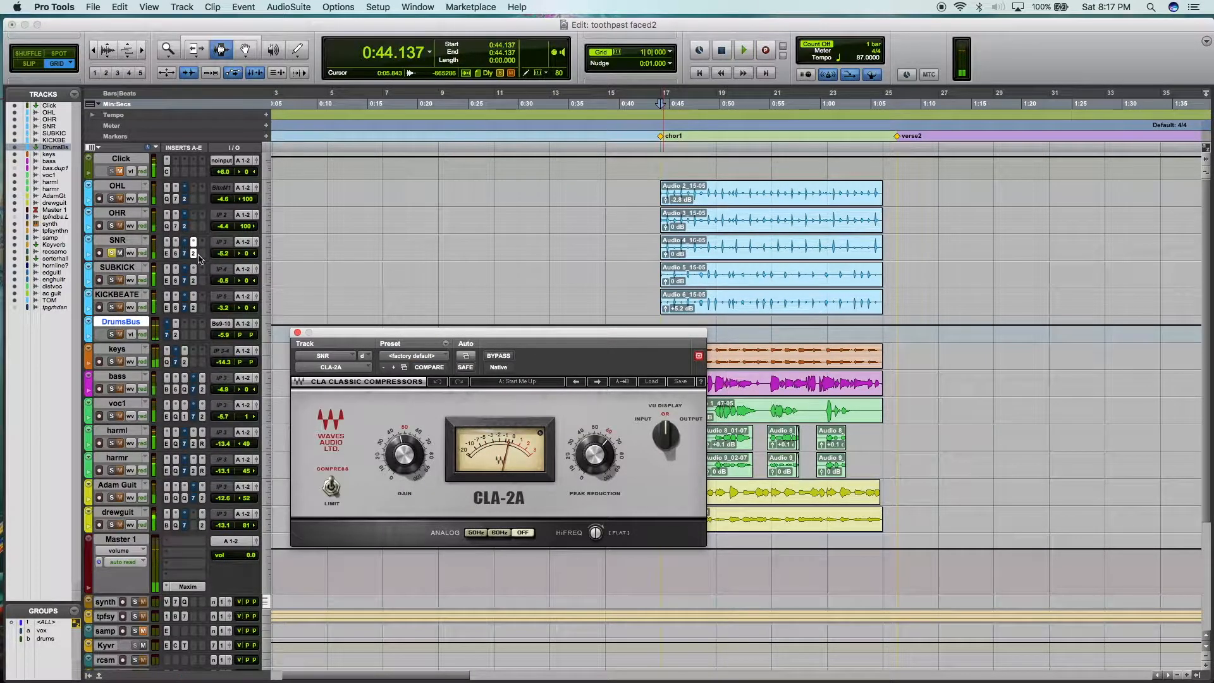
- Bypass the CLA-2A insert and enable the BF-76 insert on the SNR track
right_click(195, 254)
click(207, 257)
right_click(186, 255)
click(199, 257)
- Play the soloed SNR track from 0:44.137 with its BF-76 window open
key(space)
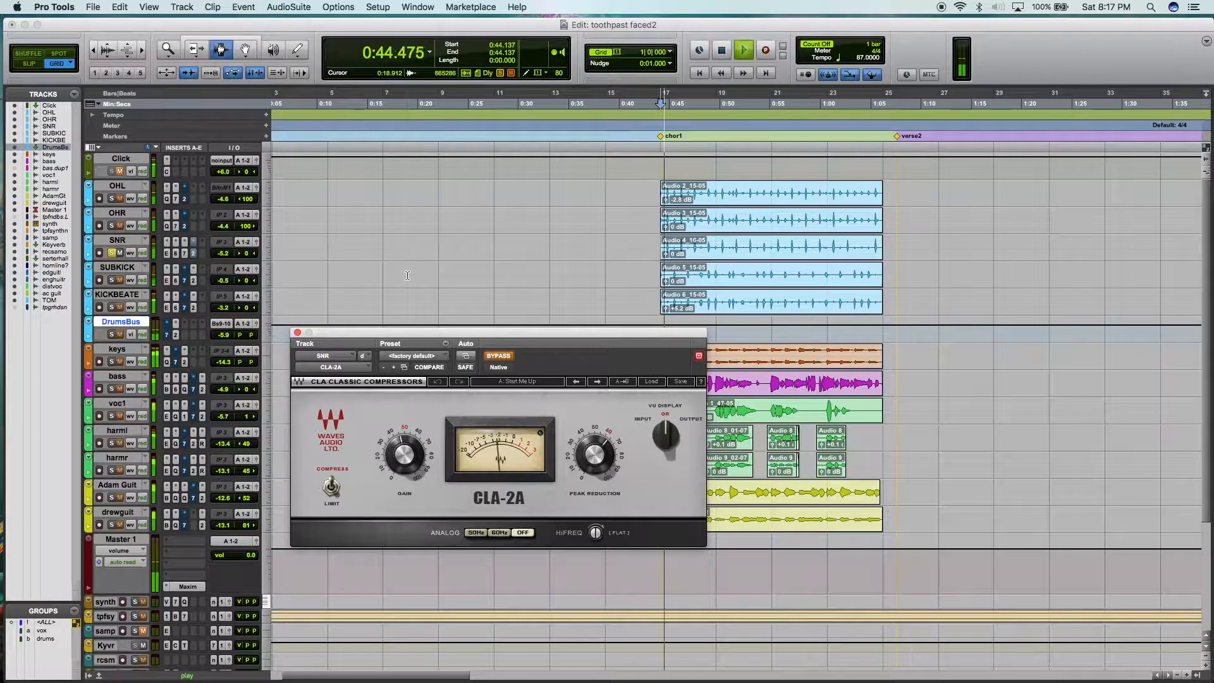
click(185, 253)
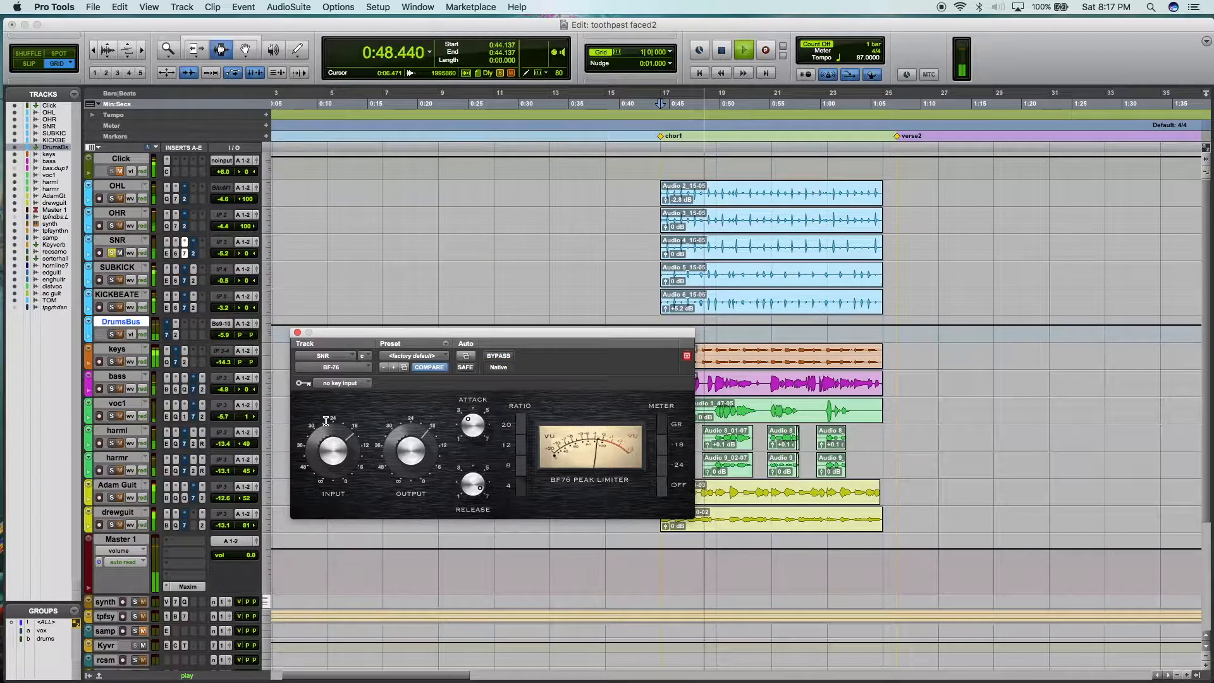
key(space)
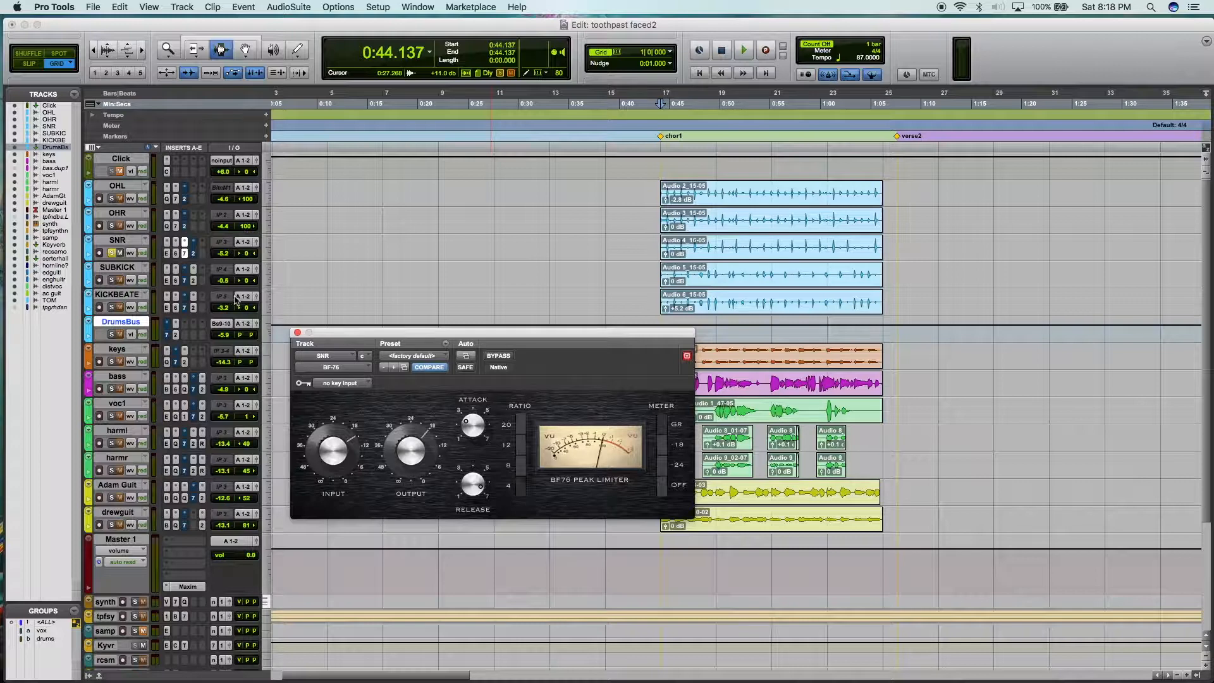
- Close the BF-76 window, then solo SUBKICK and KICKBEATER instead of SNR and play them from 0:44.137
click(297, 333)
click(112, 253)
click(112, 280)
click(112, 307)
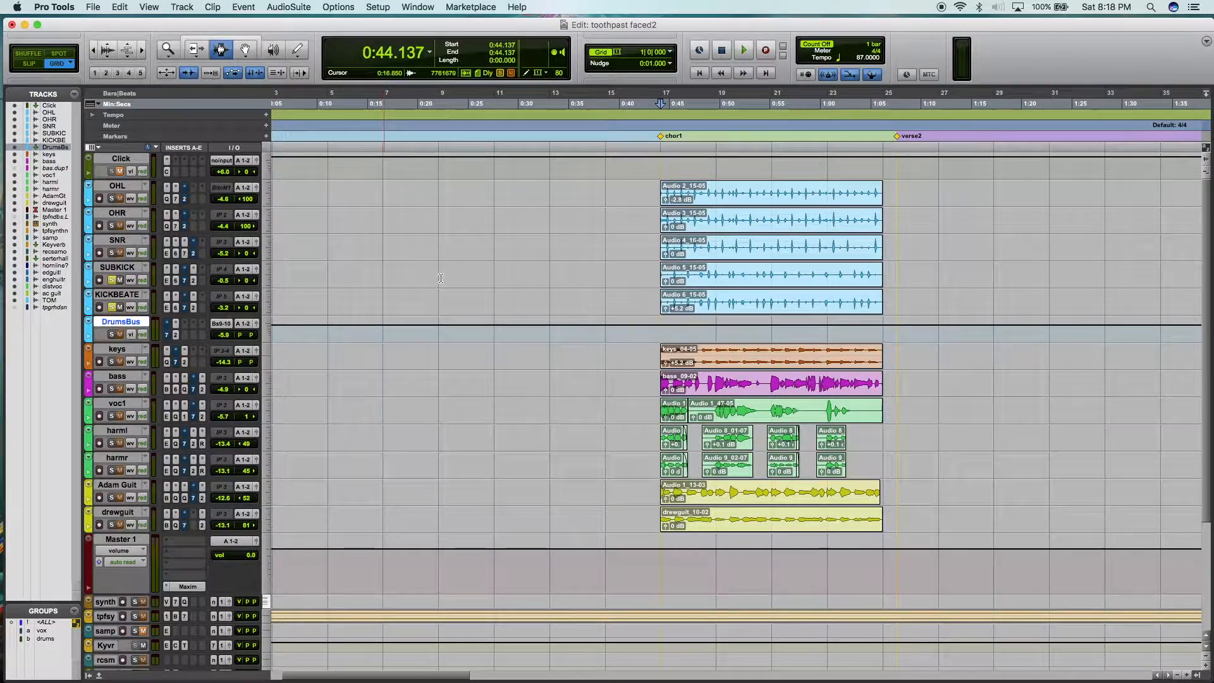
key(space)
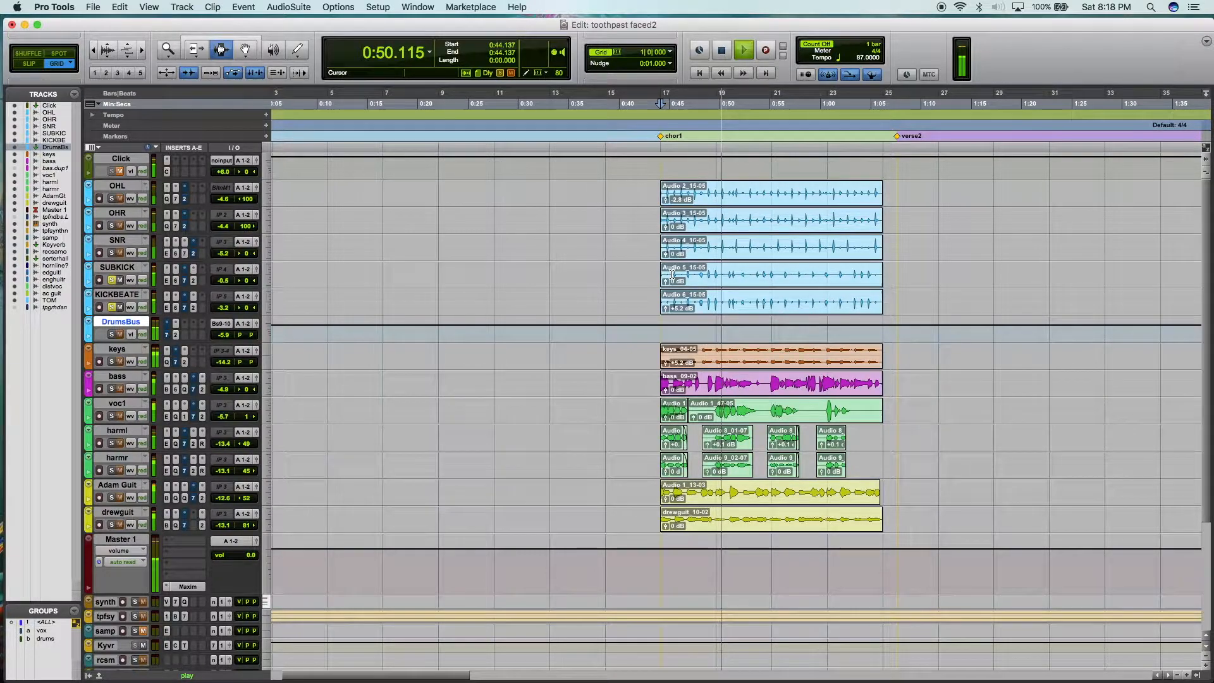
key(space)
- Switch SUBKICK and KICKBEATER from the CLA-2A to the BF-76 and play them from 0:46.896
right_click(195, 281)
click(212, 284)
click(194, 308)
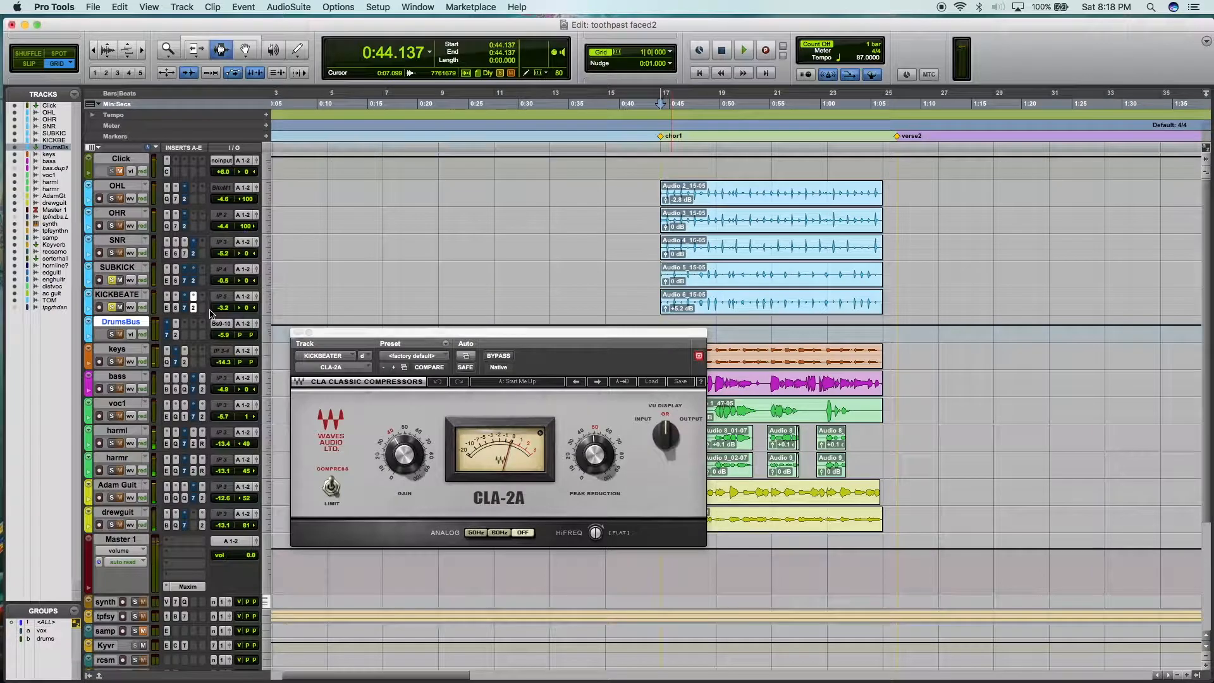
click(690, 282)
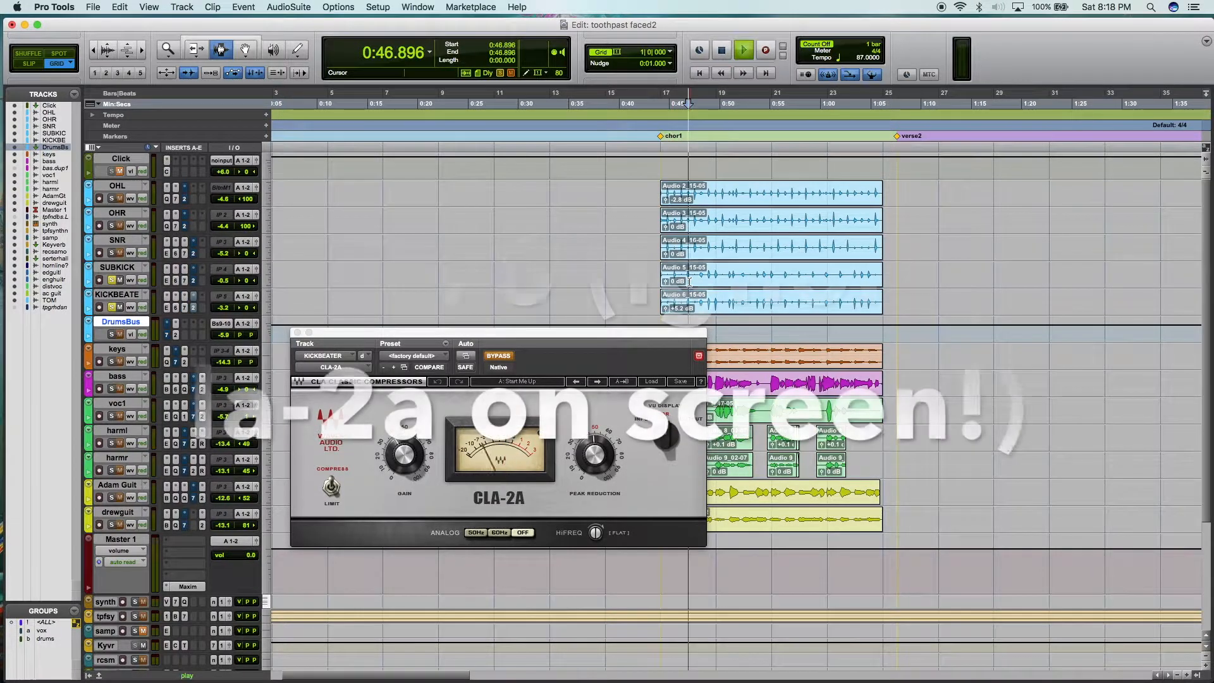
key(space)
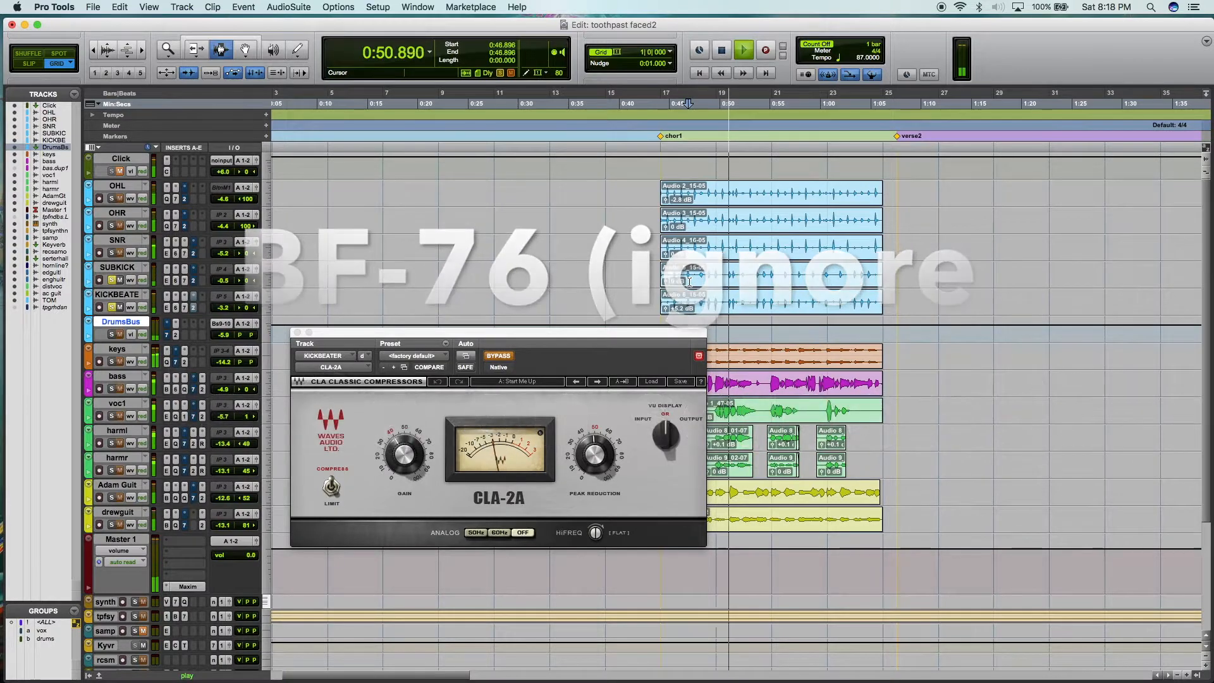
key(space)
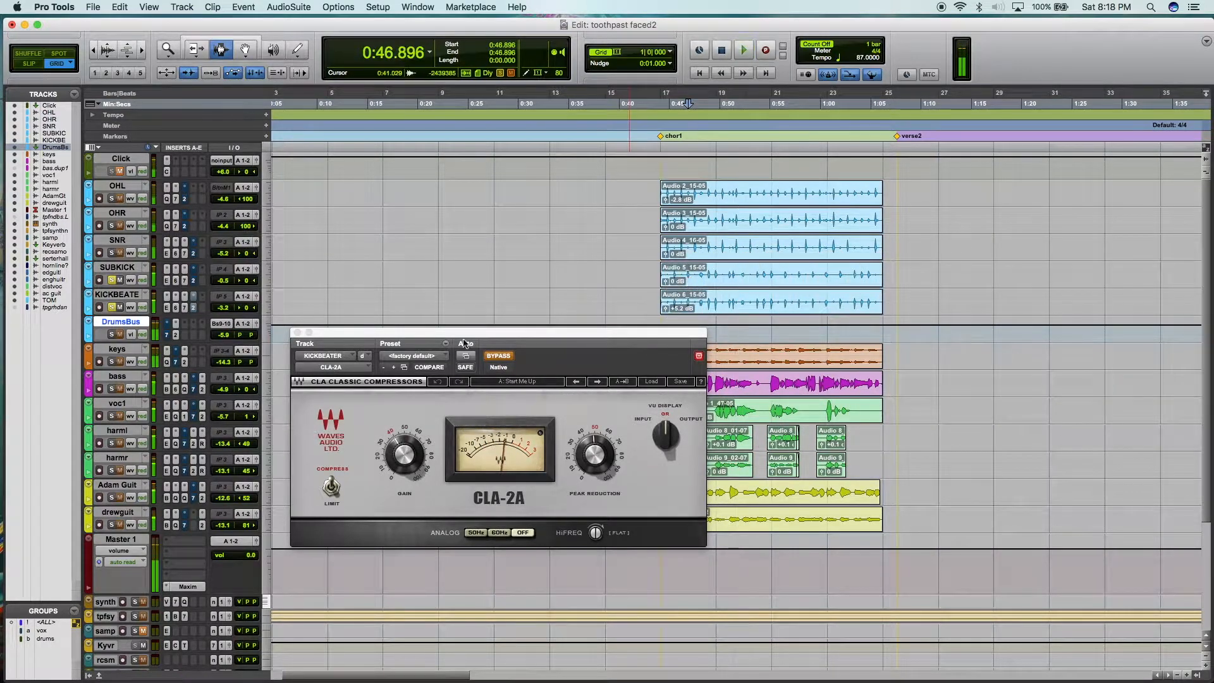
- Close the KICKBEATER CLA-2A window and toggle the bypass of the CLA-2A inserts on SNR and SUBKICK
click(297, 333)
right_click(188, 258)
key(Escape)
right_click(187, 280)
click(205, 289)
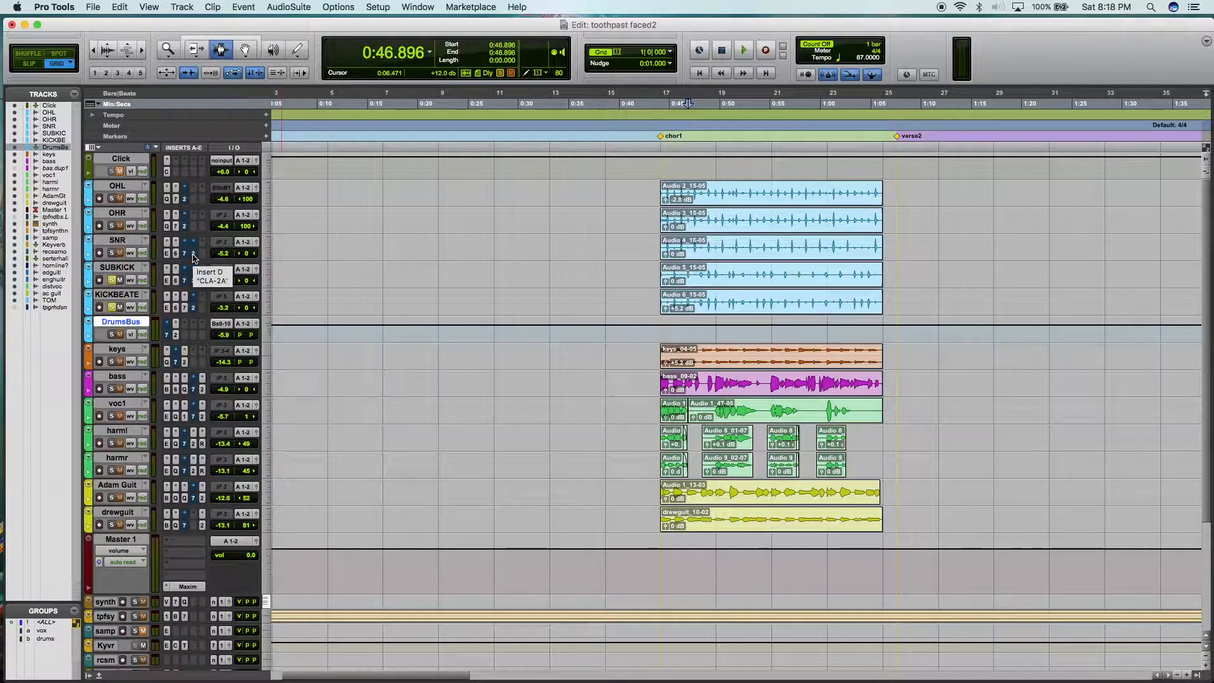
right_click(194, 257)
click(206, 260)
right_click(194, 282)
click(210, 283)
- Toggle the bypass of the BF-76 and CLA-2A inserts on SNR and of the CLA-2A insert on KICKBEATER
right_click(185, 254)
click(189, 254)
right_click(188, 253)
click(203, 257)
right_click(195, 254)
click(203, 257)
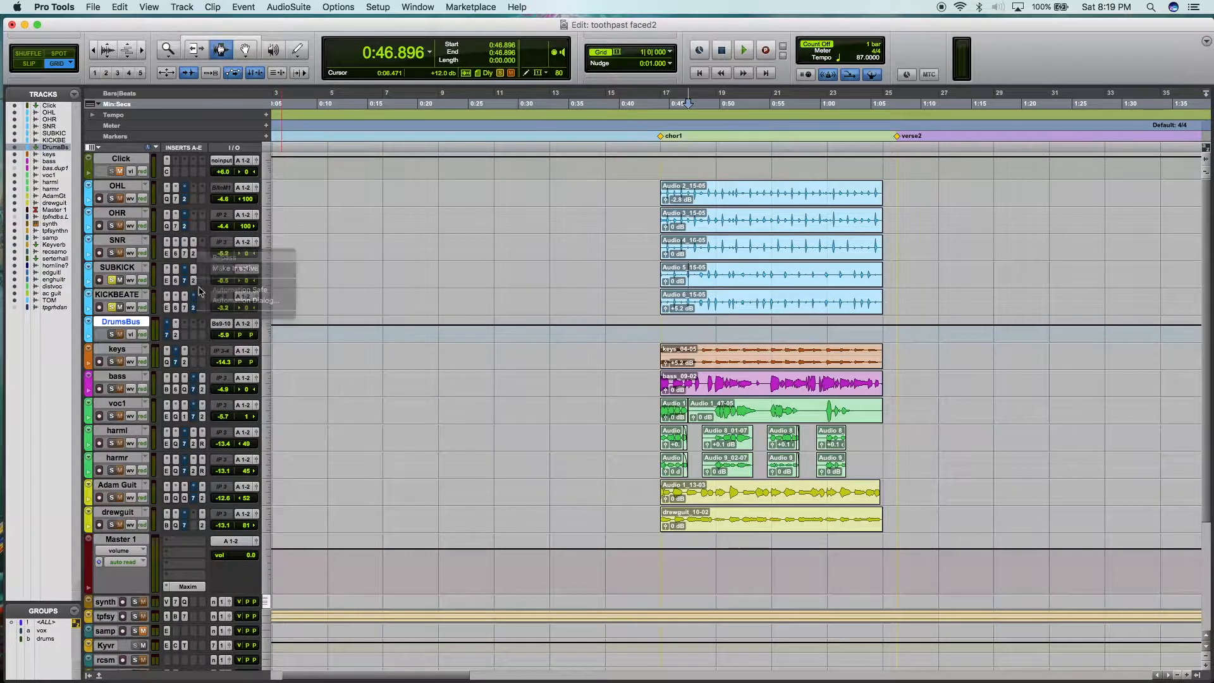
right_click(194, 307)
click(204, 309)
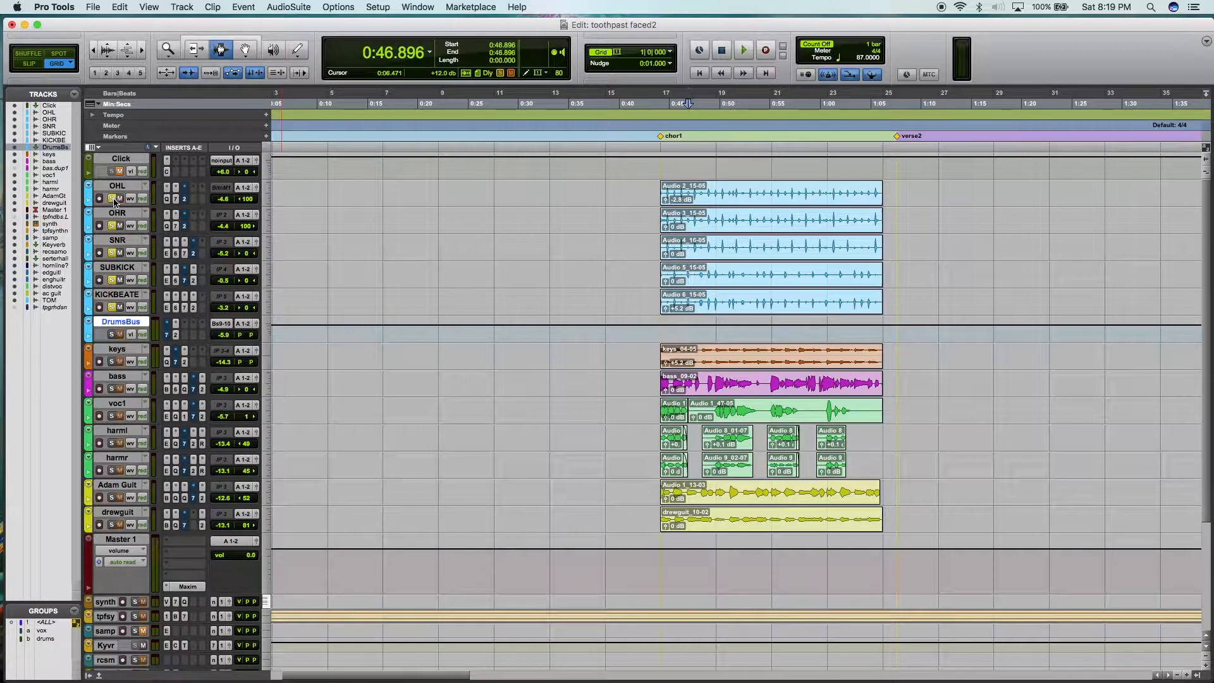
- Solo DrumsBus along with the drum tracks, then switch it from the CLA-2A to the BF-76 and play from 0:46.896
key(space)
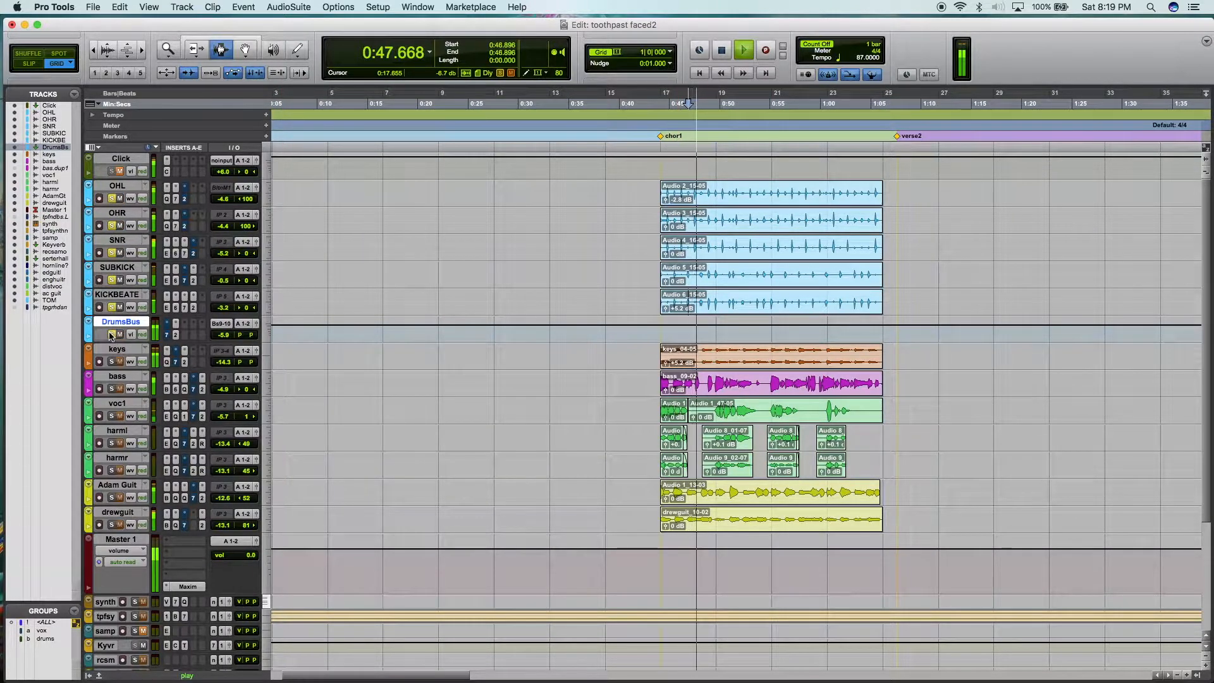
right_click(167, 335)
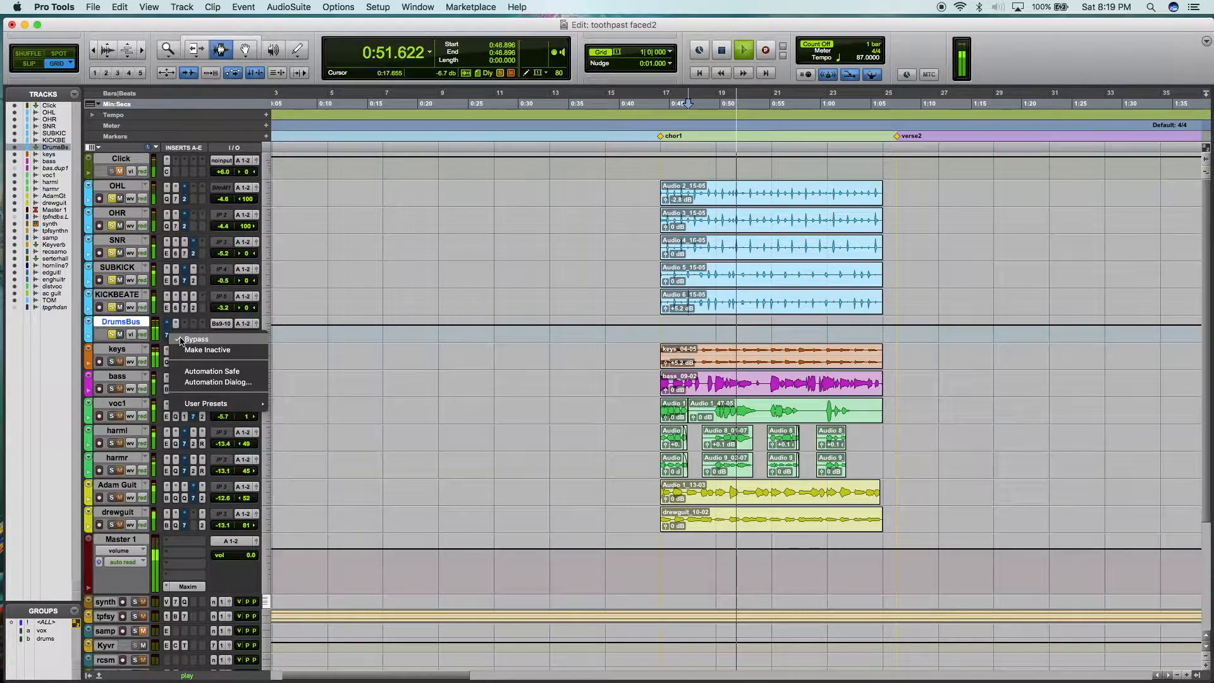
click(184, 339)
key(space)
right_click(176, 336)
click(195, 340)
key(space)
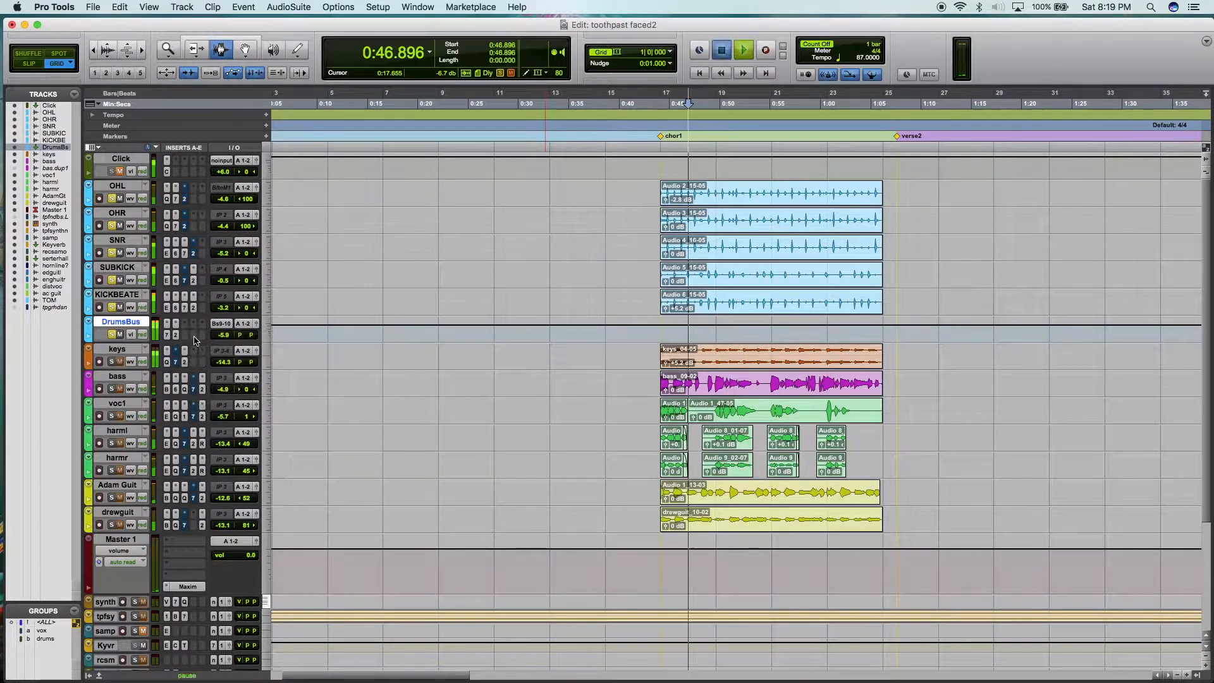
- Switch DrumsBus from the BF-76 back to the CLA-2A and play the drums with the CLA-2A window open
key(space)
right_click(165, 337)
click(195, 339)
right_click(176, 337)
click(196, 339)
key(space)
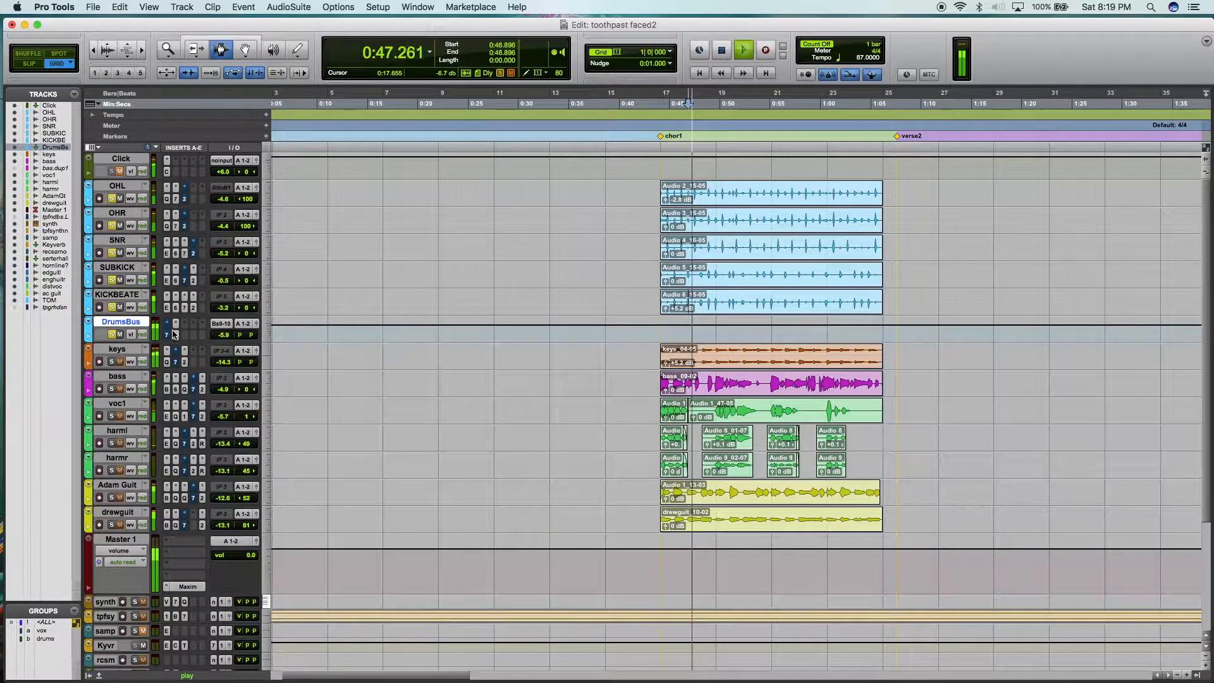
click(176, 335)
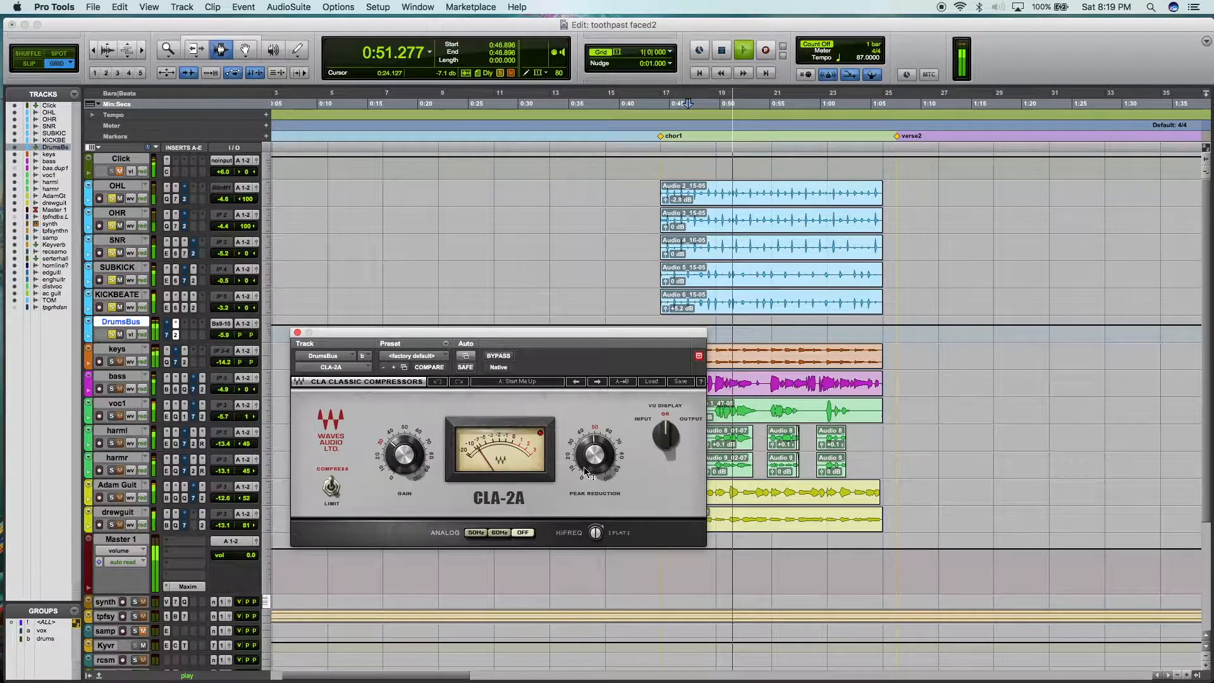
mouse_move(593, 466)
key(space)
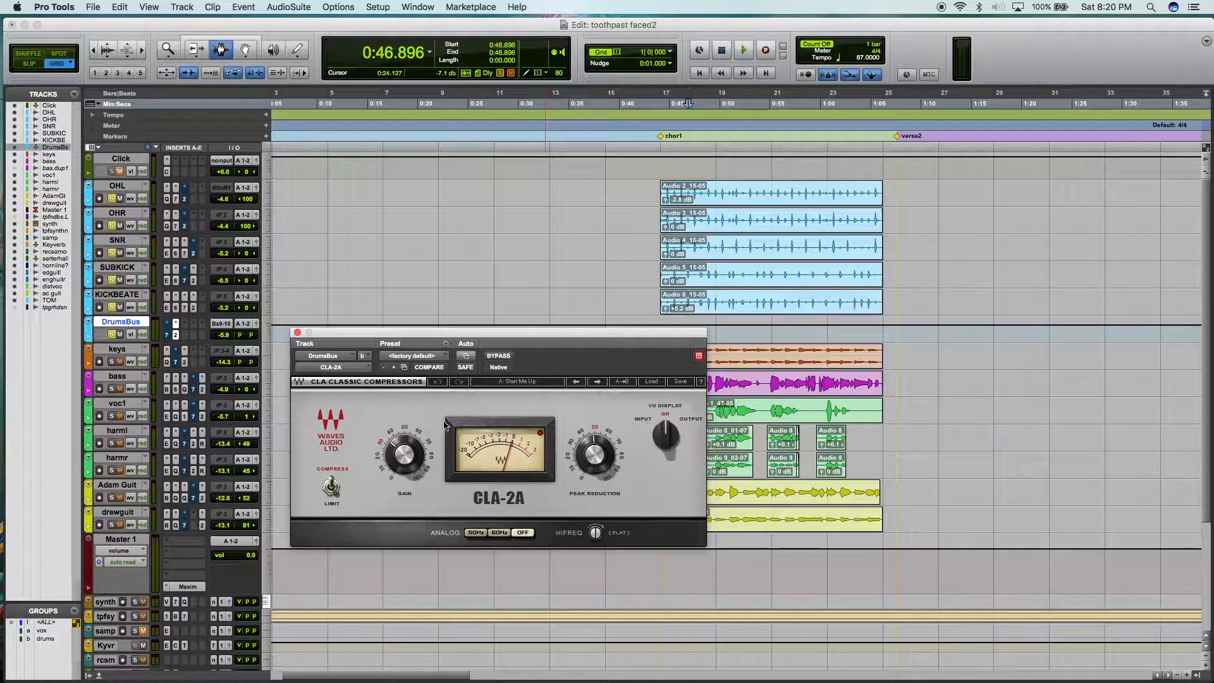
- Close the DrumsBus CLA-2A window, then solo keys instead of the drum tracks and play from 0:46.896
click(297, 333)
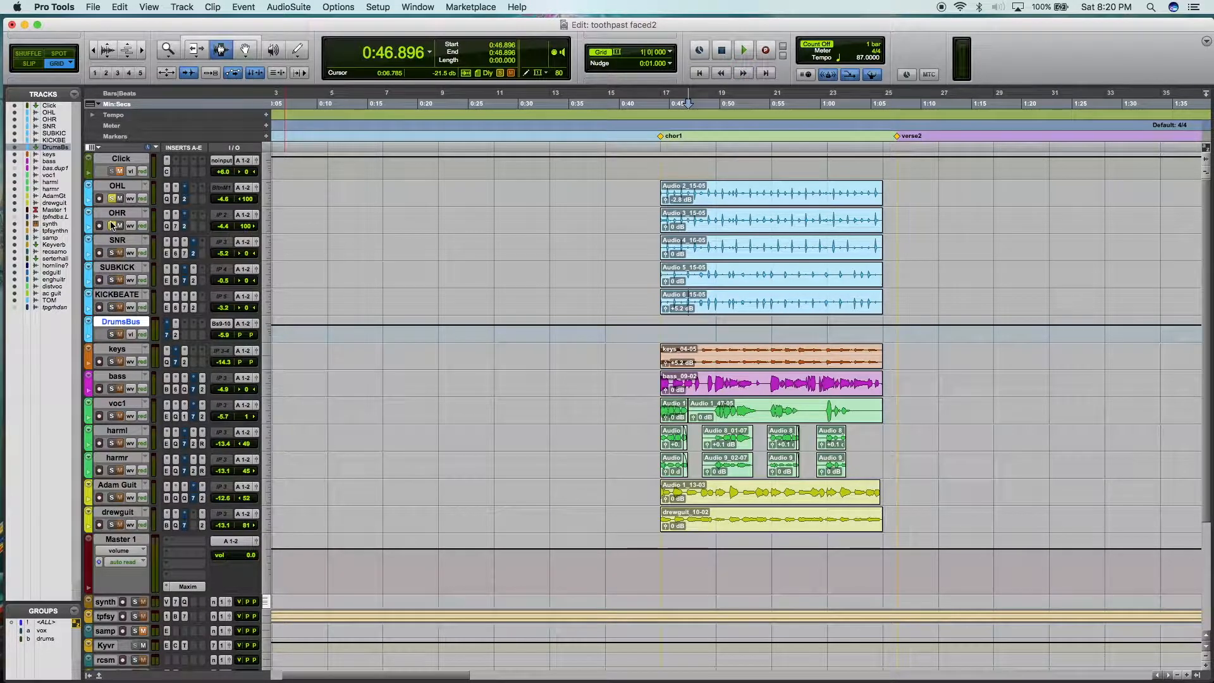
click(113, 199)
click(113, 199)
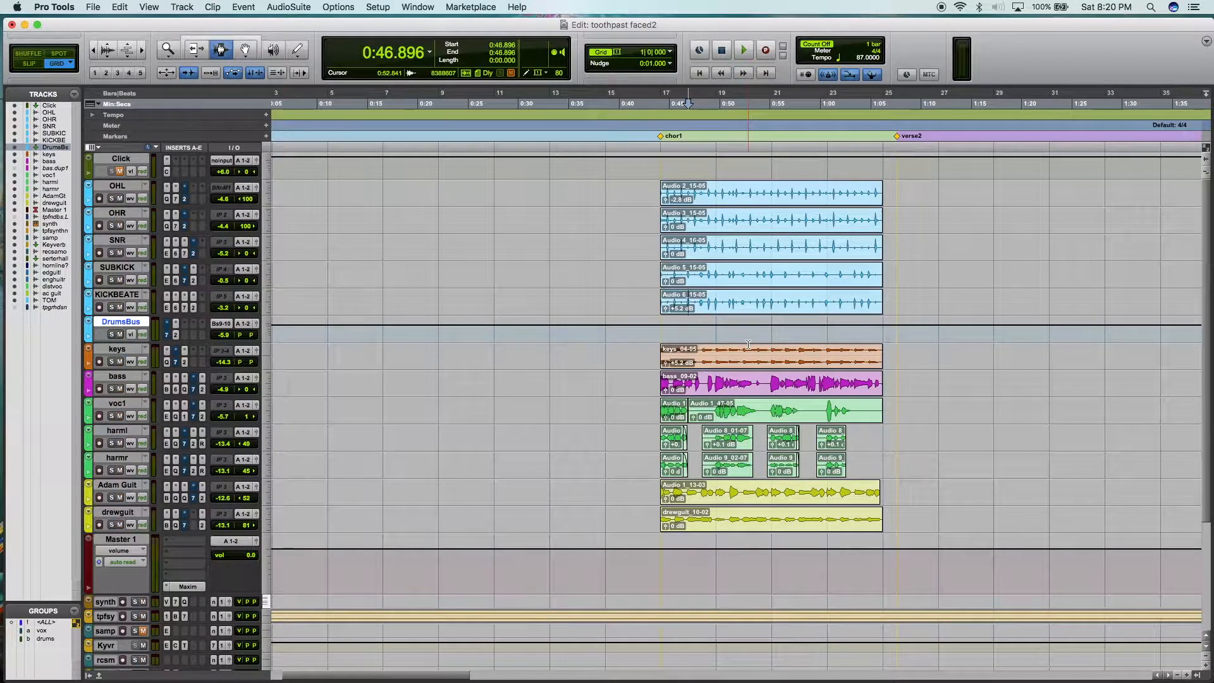
click(112, 362)
key(space)
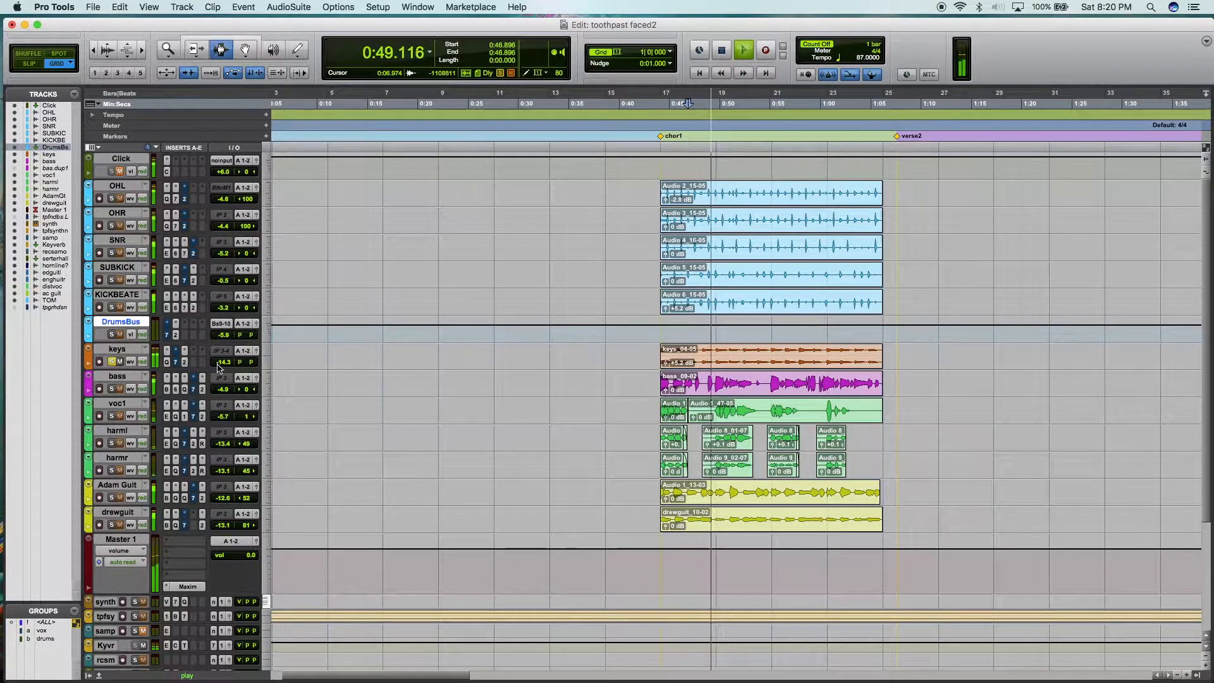
- Switch keys from the CLA-2A to the BF-76 and play from 0:46.896
key(space)
right_click(186, 365)
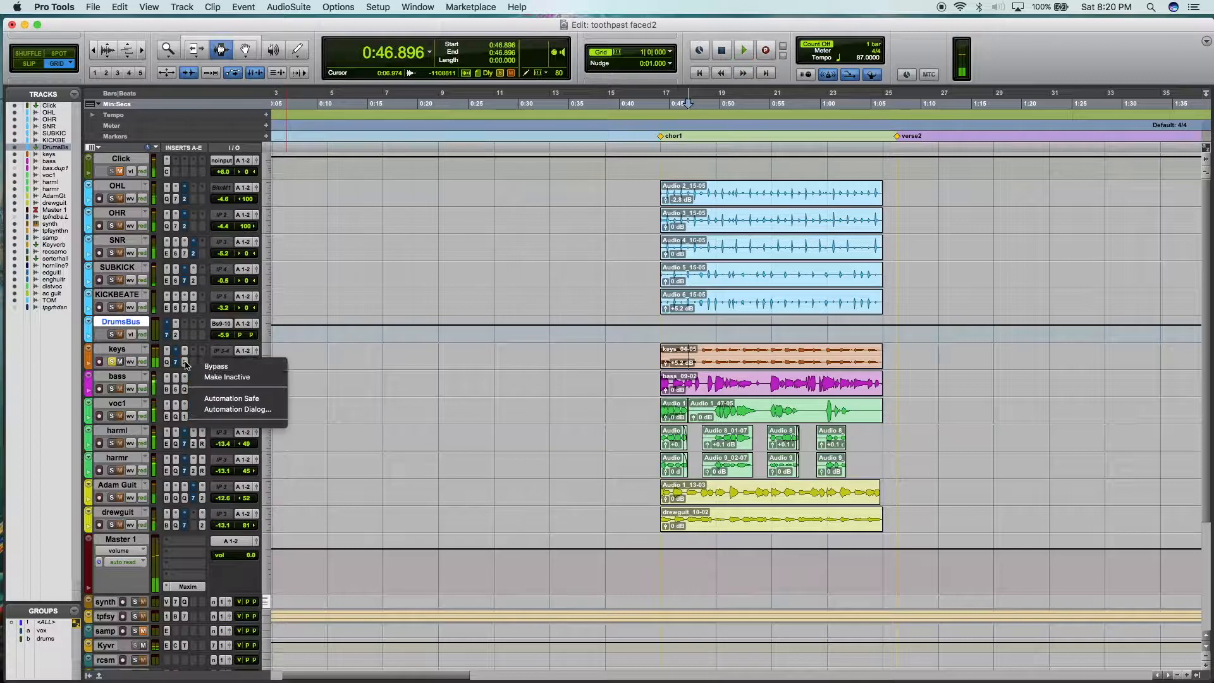
right_click(188, 365)
click(190, 366)
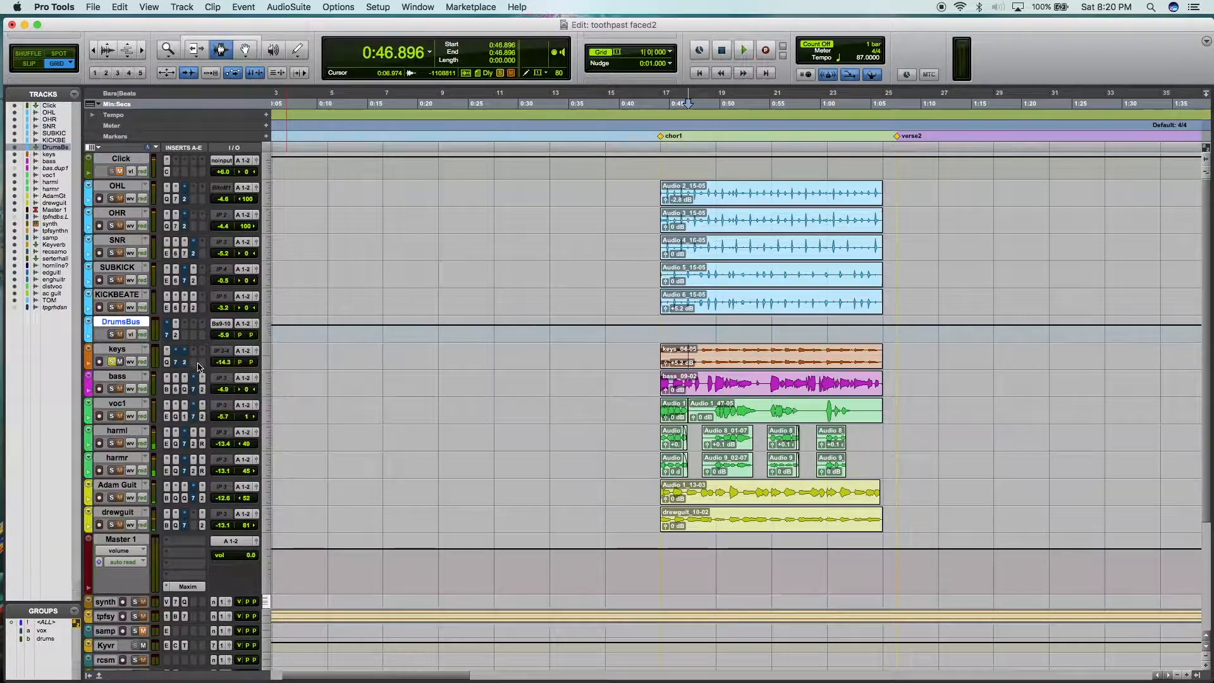
key(space)
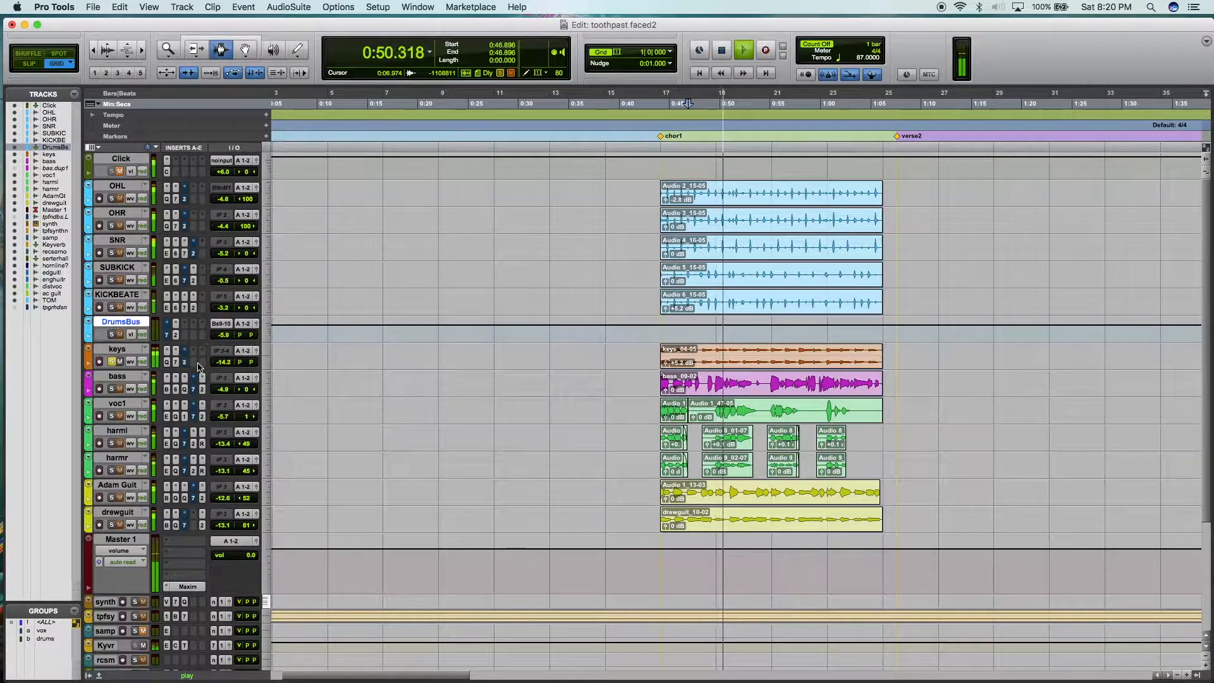
- Switch keys from the BF-76 back to the CLA-2A and play the track with the CLA-2A window open
key(space)
right_click(175, 363)
click(180, 366)
right_click(185, 364)
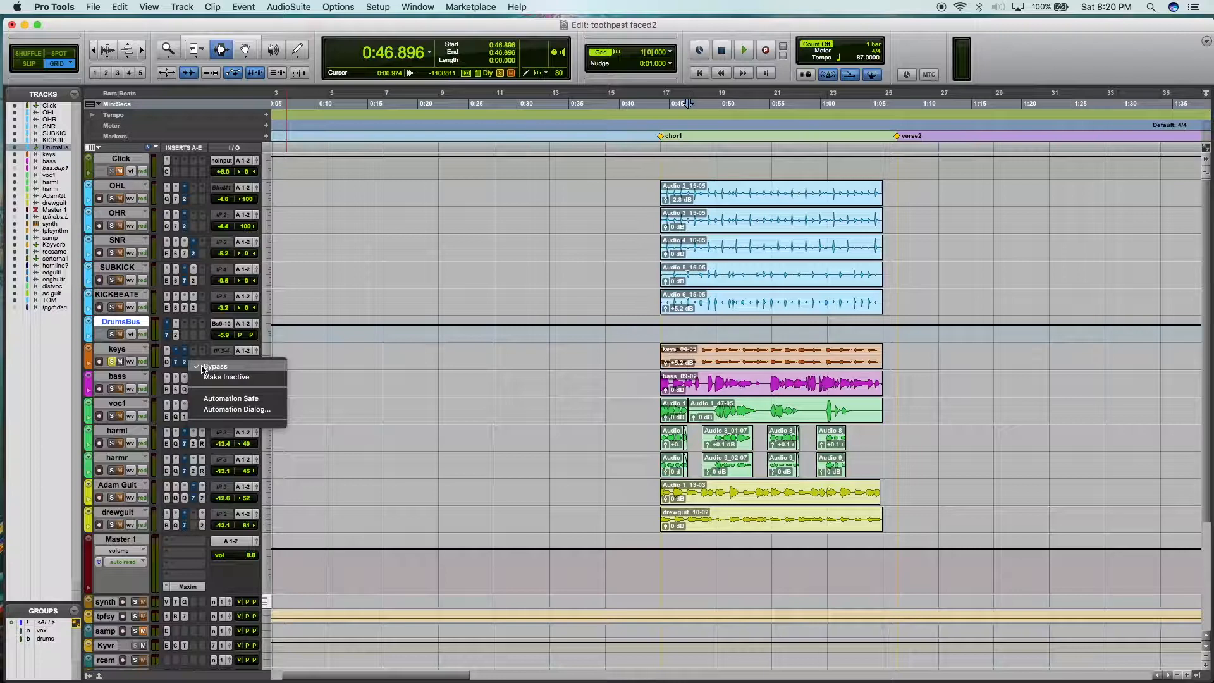
click(202, 367)
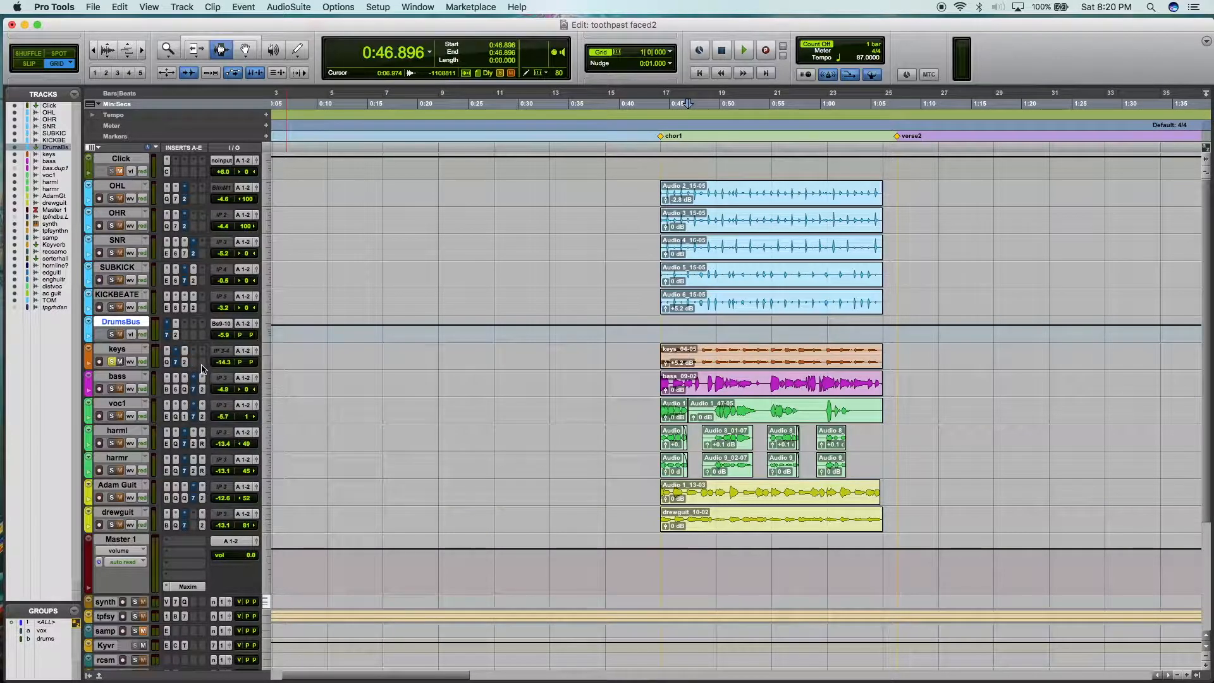
click(185, 363)
drag(533, 335, 415, 270)
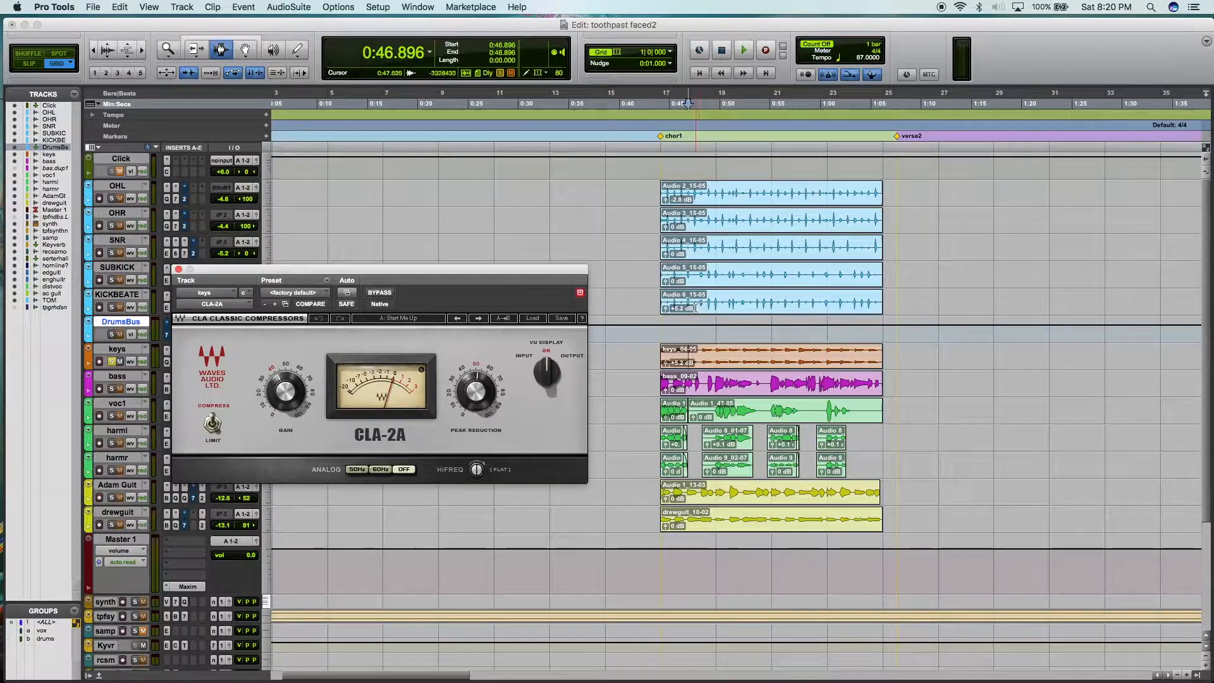
key(space)
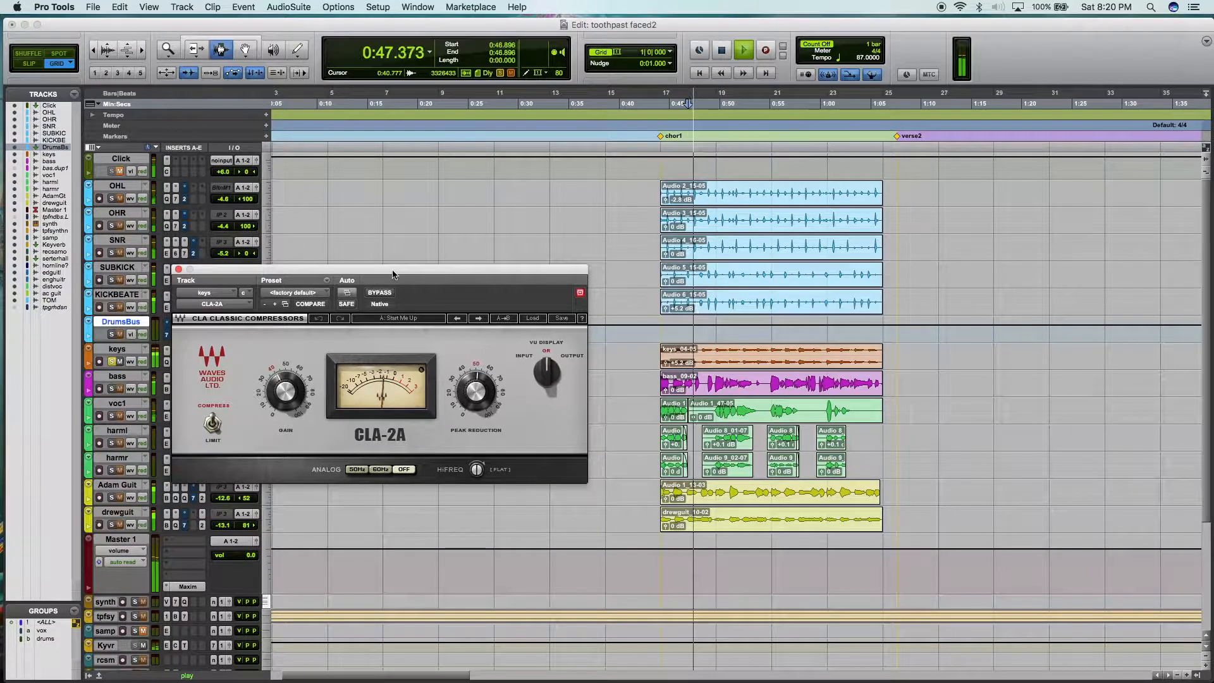
- Close the keys CLA-2A window, then solo bass instead of keys and play from 0:44.137
click(178, 269)
key(space)
click(112, 362)
click(112, 391)
click(663, 370)
key(space)
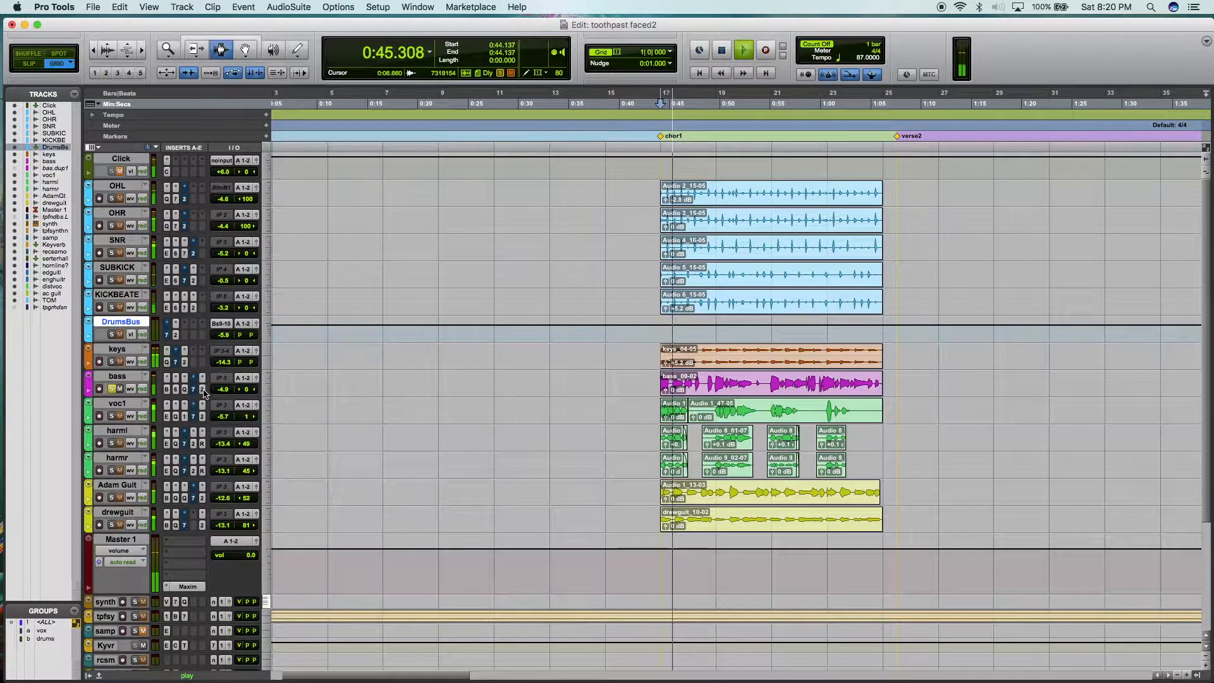
- Switch bass from the CLA-2A to the BF-76 and play from 0:44.137
right_click(220, 379)
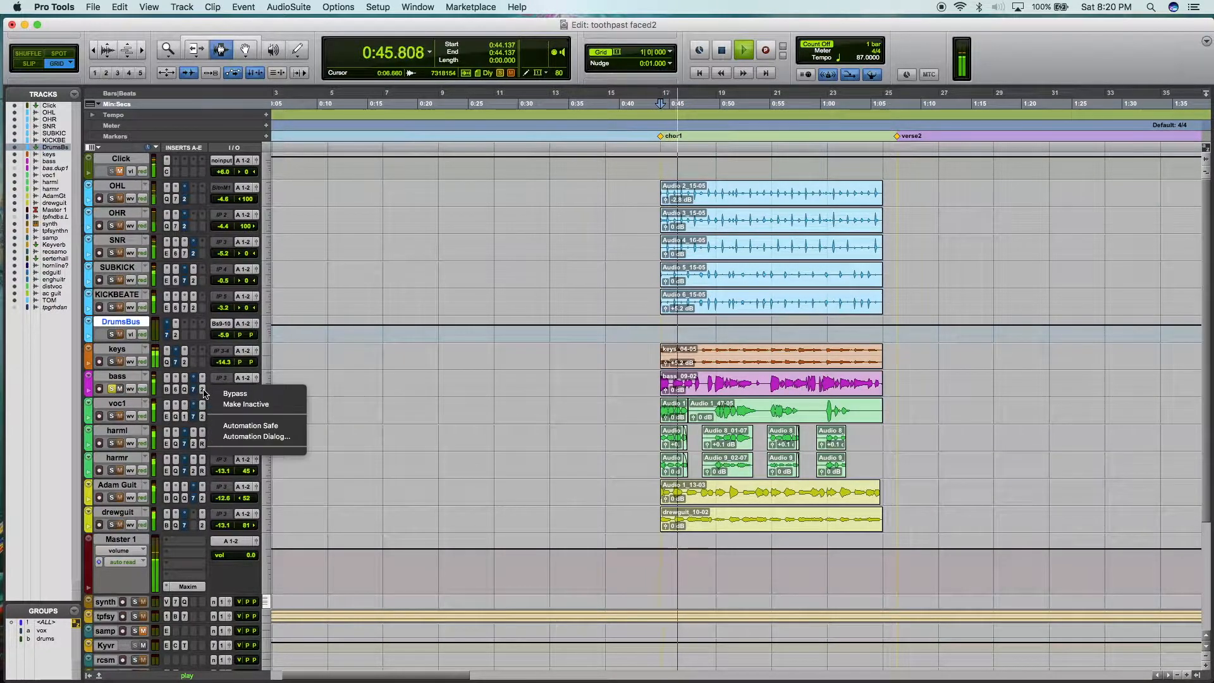
click(235, 396)
right_click(204, 390)
click(215, 393)
key(space)
right_click(194, 390)
click(206, 393)
key(space)
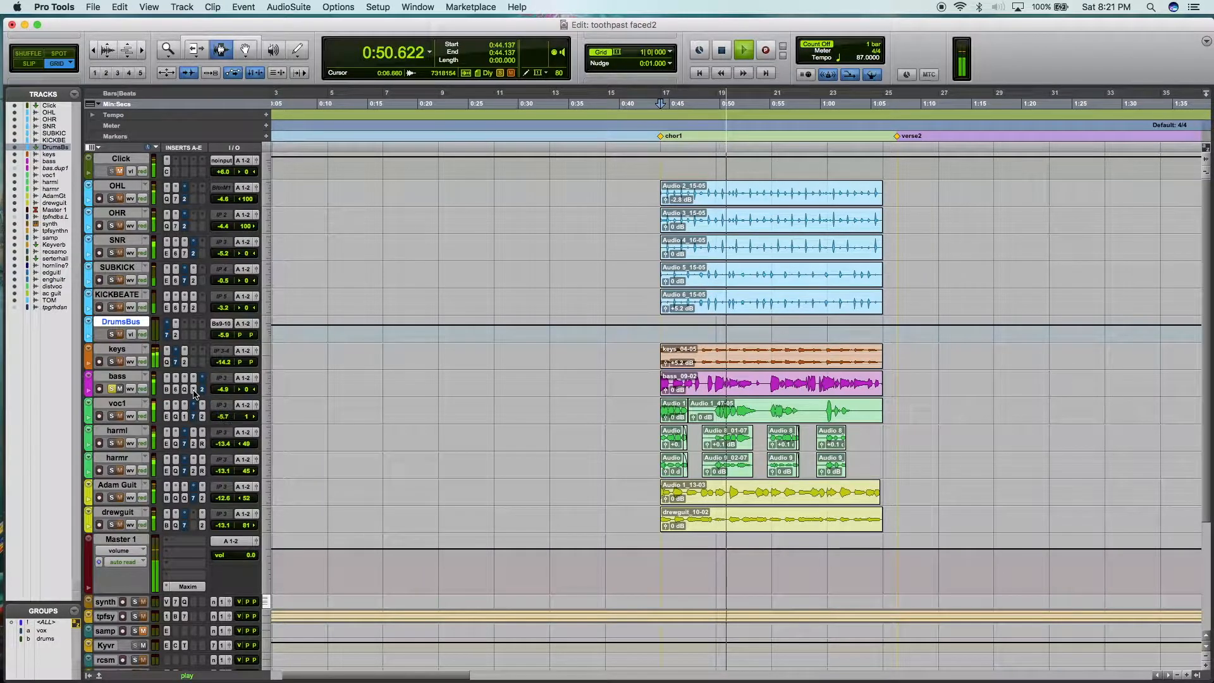
- Switch bass from the BF-76 back to the CLA-2A and play from 0:46.896
key(space)
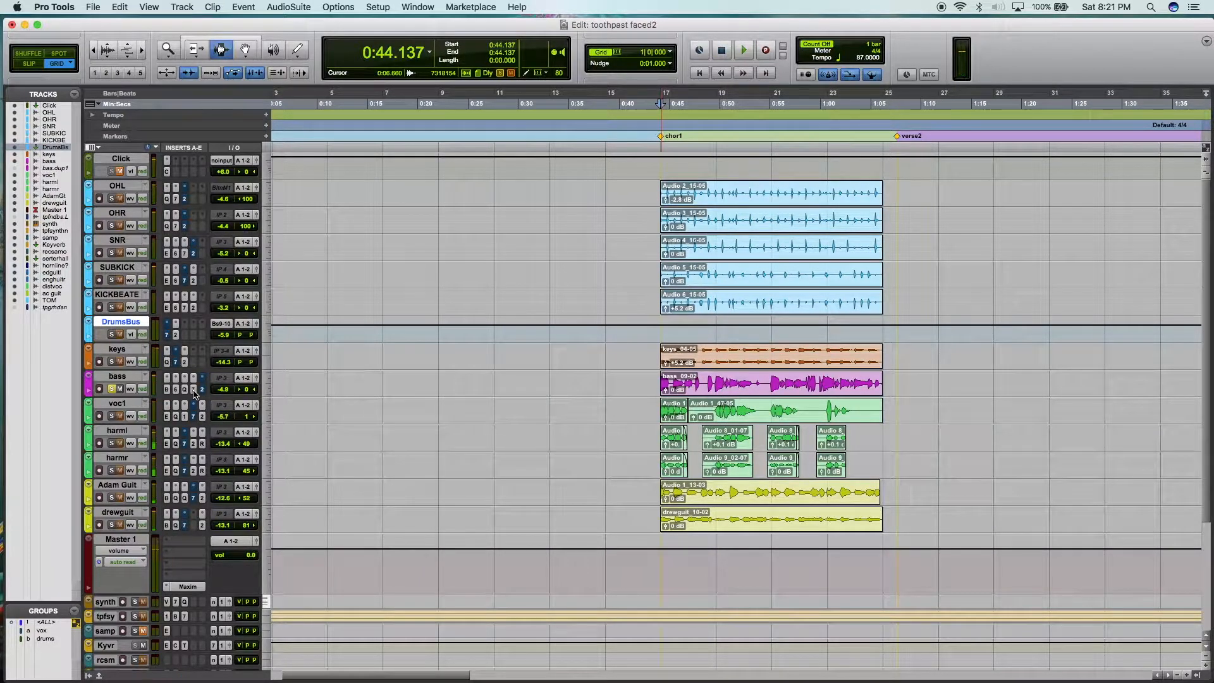
right_click(194, 391)
click(203, 393)
right_click(202, 391)
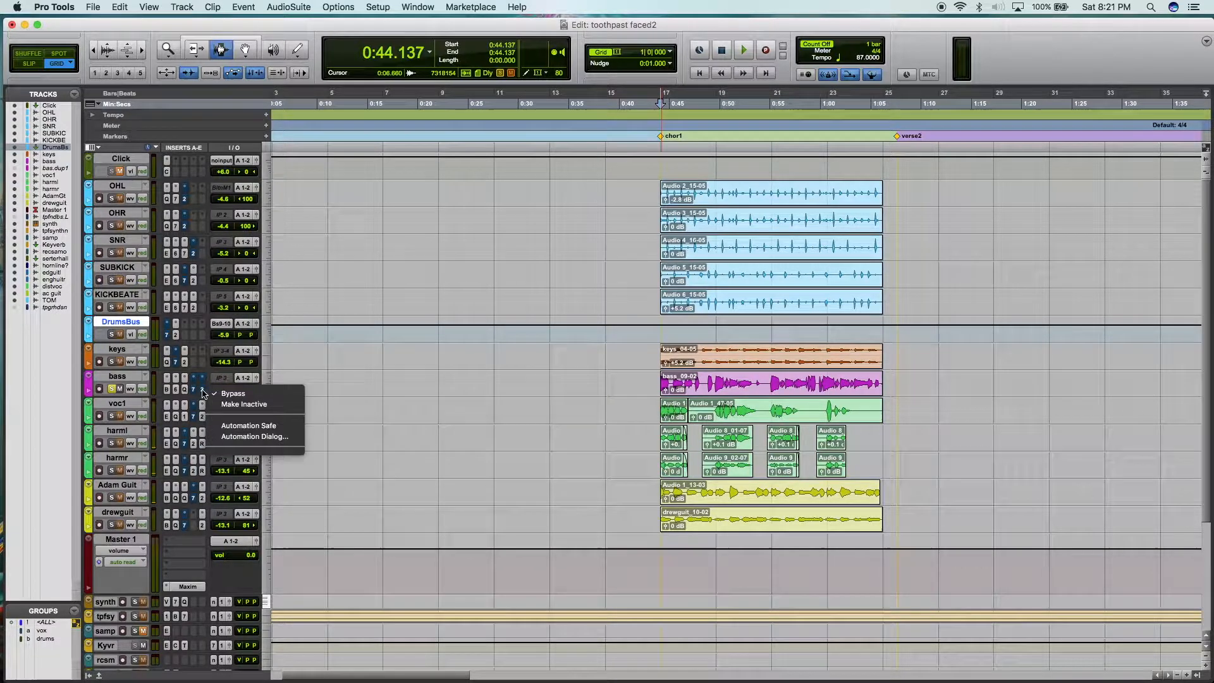
click(216, 393)
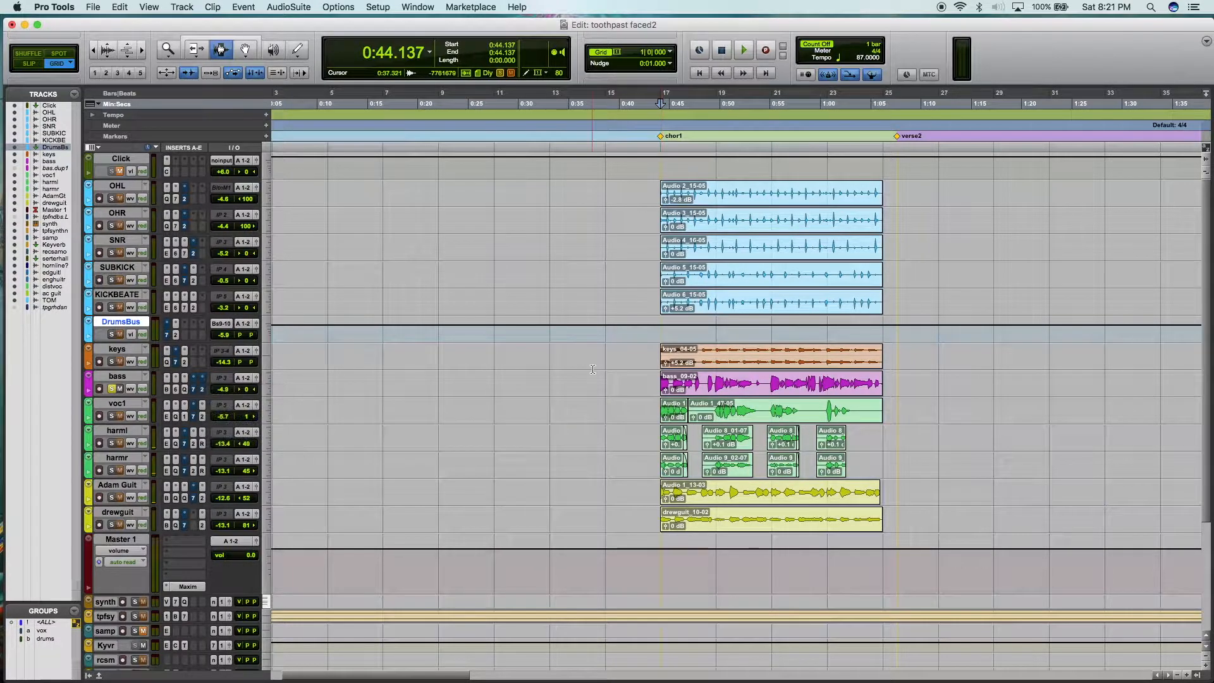
click(694, 378)
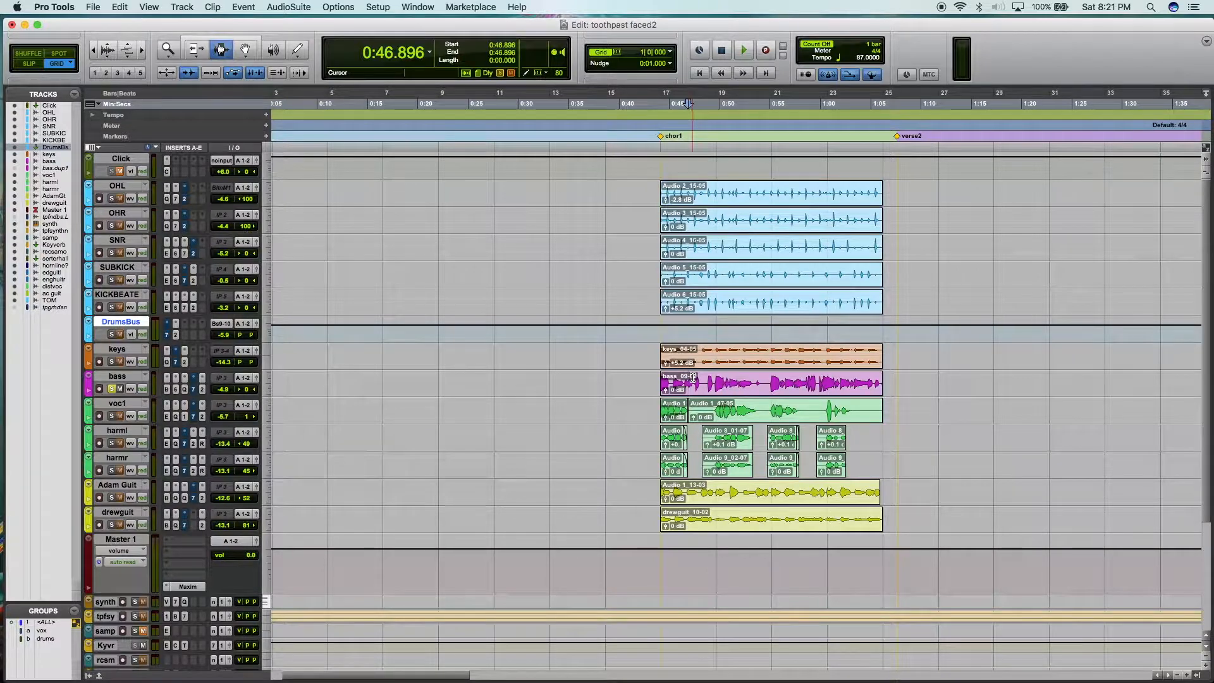
key(space)
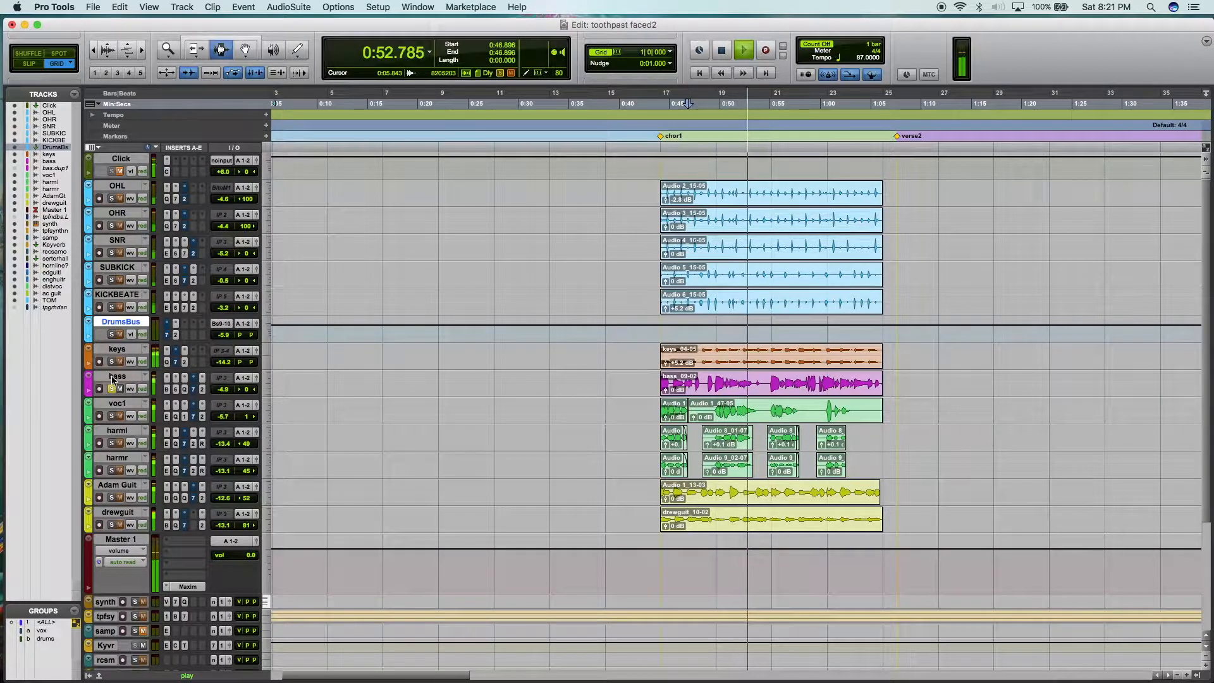
key(space)
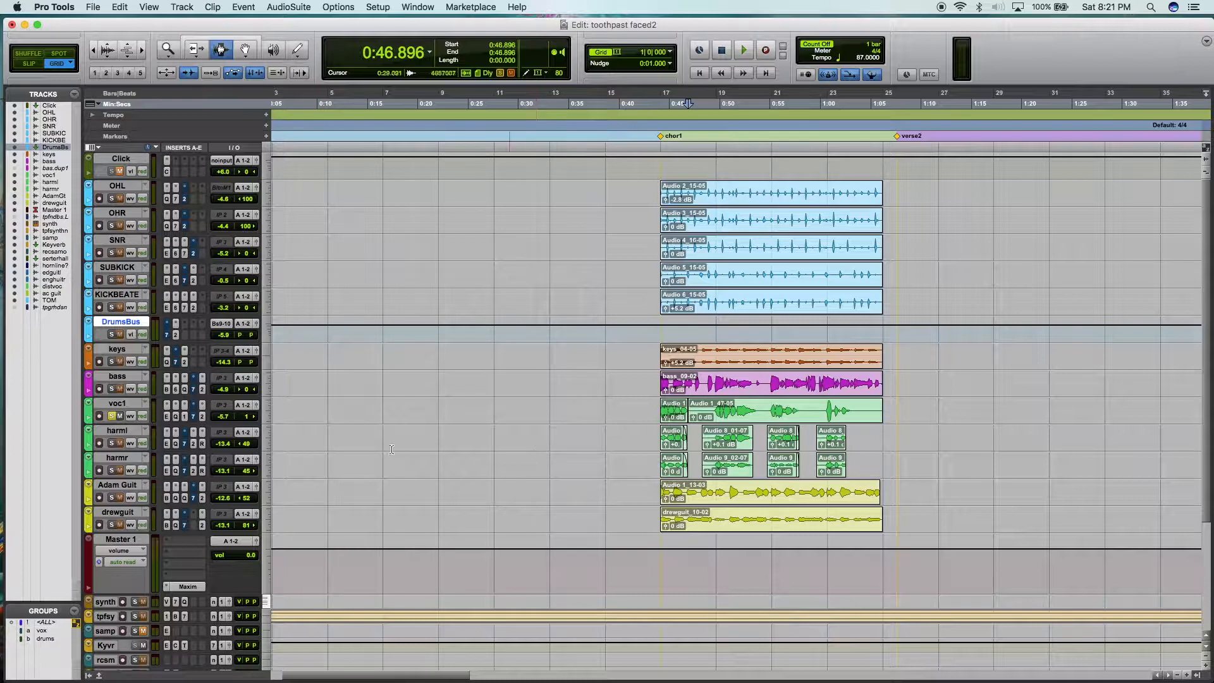
- Enlarge the voc1 track and play it soloed from 0:44.137 with its CLA-2A window open
click(264, 406)
click(301, 426)
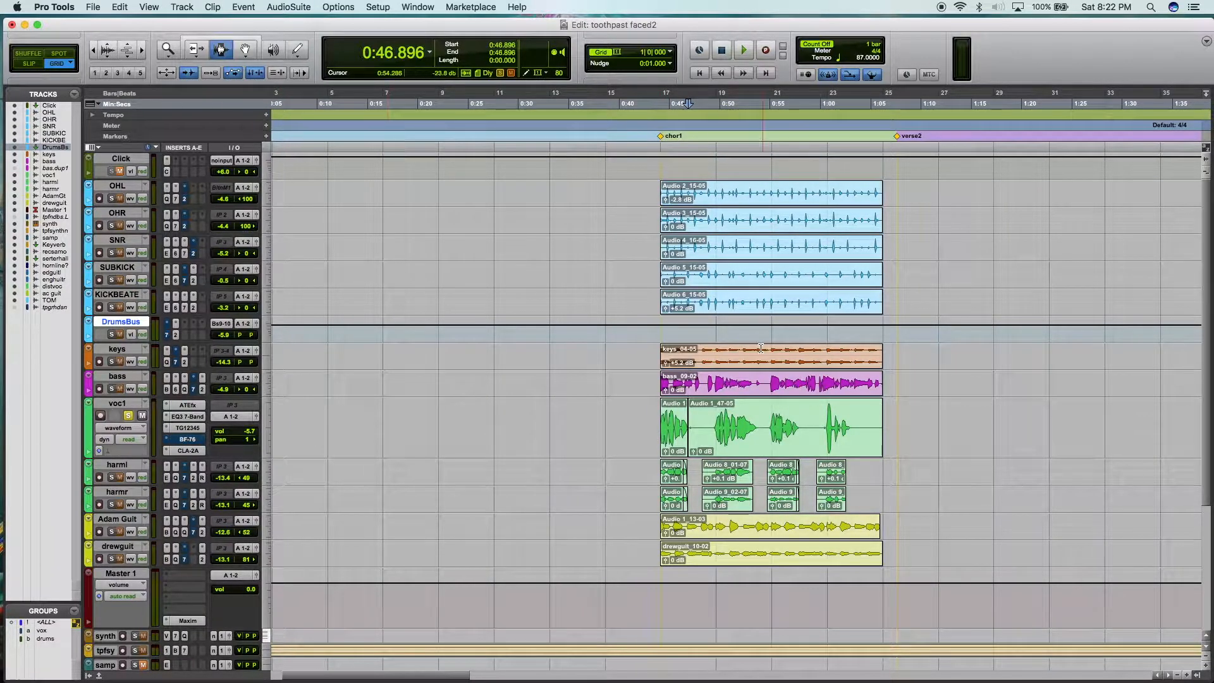
click(659, 425)
key(space)
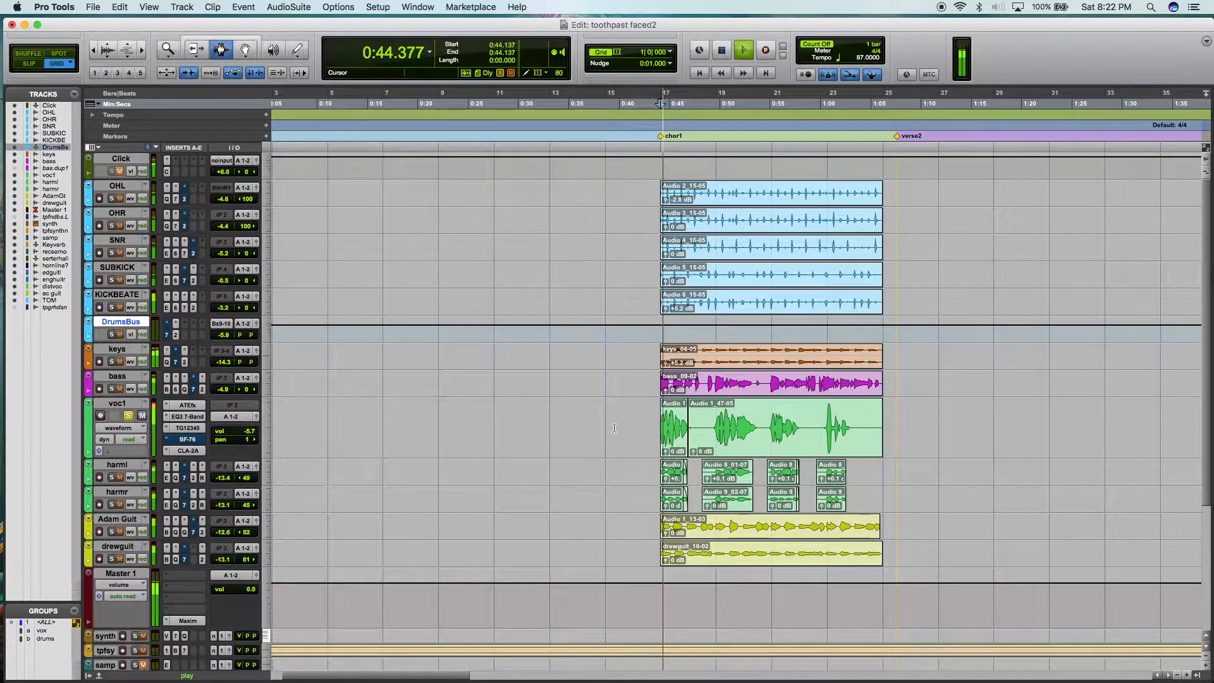
click(185, 450)
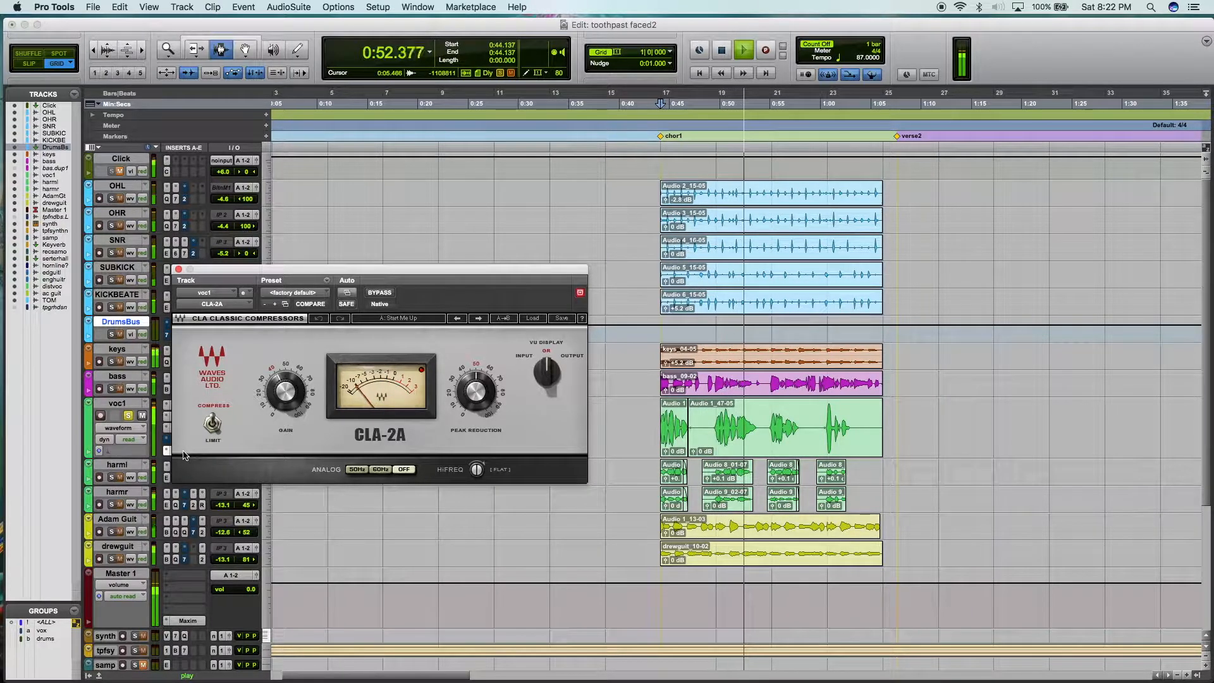
key(space)
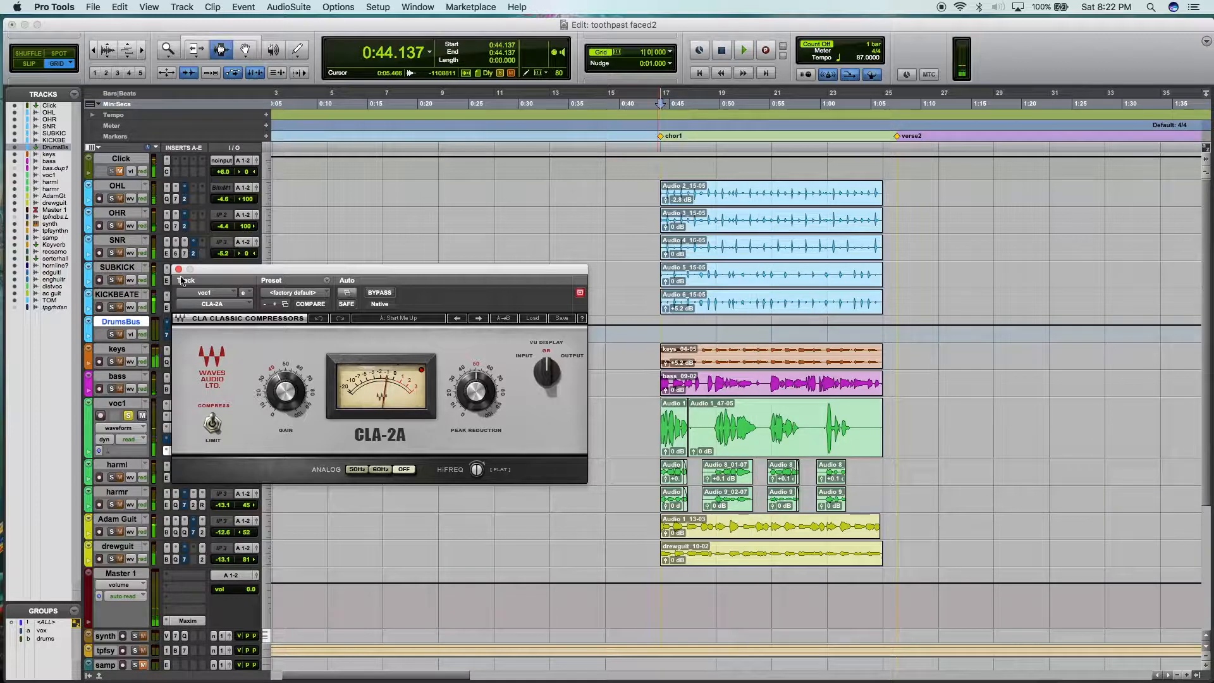
- Switch voc1 from the CLA-2A to the BF-76 and play from 0:44.137 with the BF-76 window open
key(super+w)
right_click(185, 449)
click(196, 455)
right_click(187, 439)
click(196, 445)
click(187, 440)
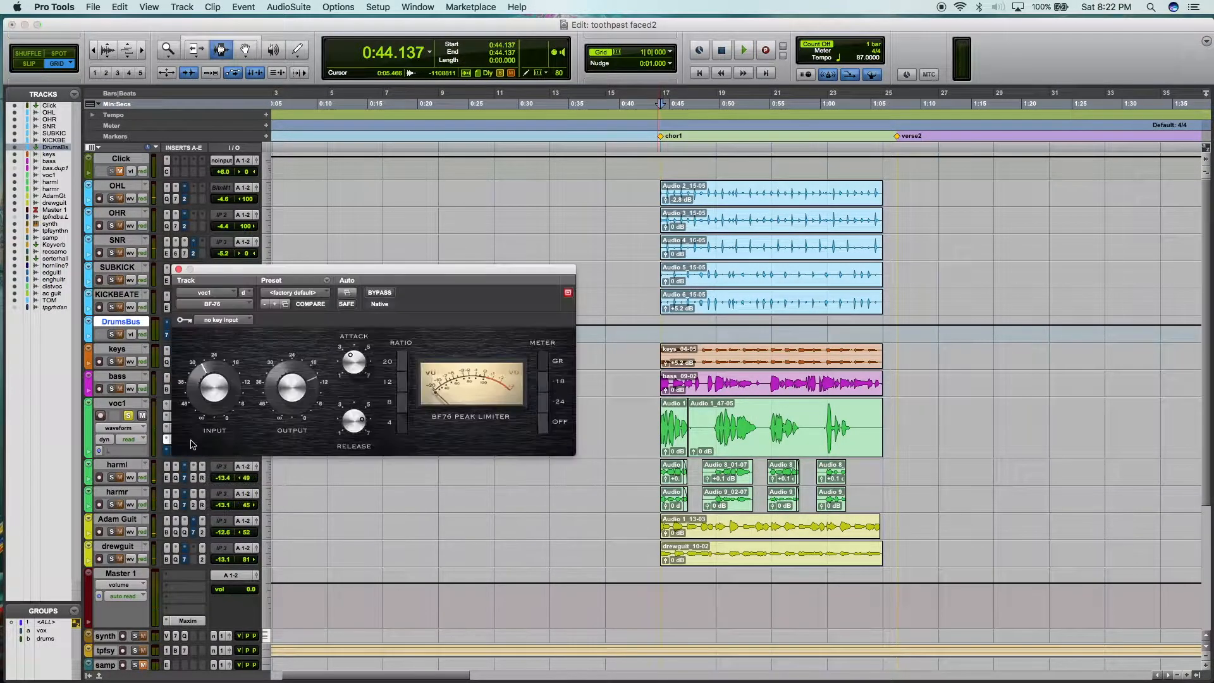
key(space)
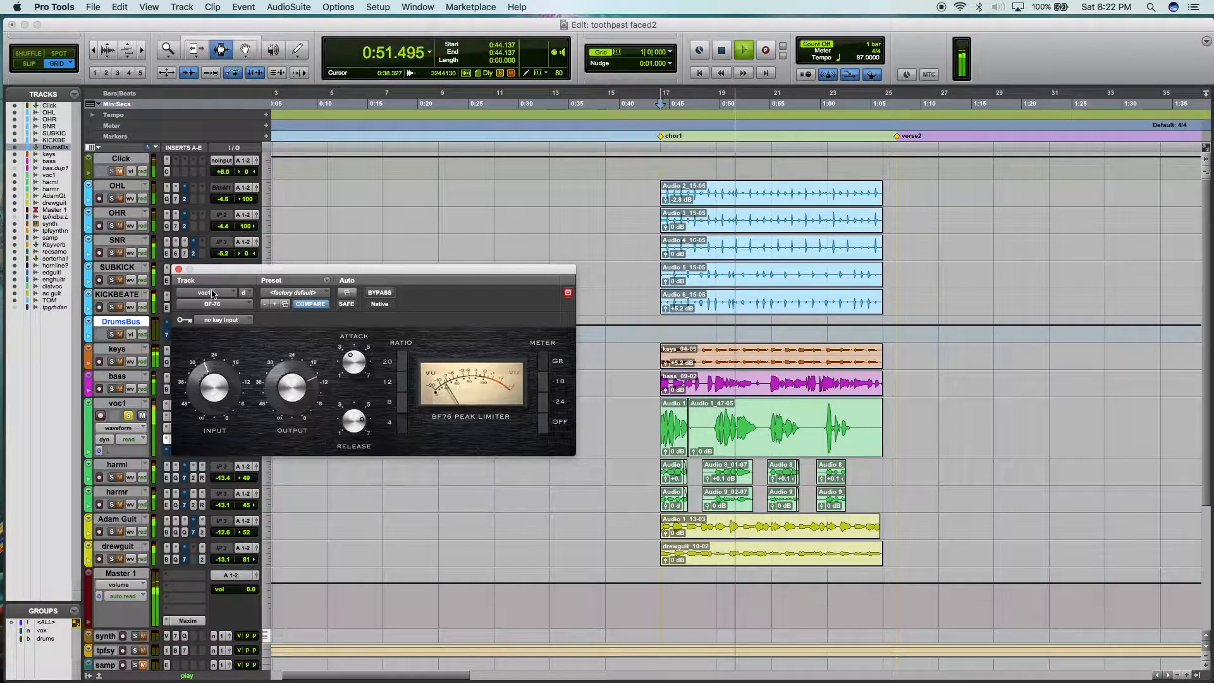
- Close the voc1 BF-76 window, then switch the track back to the CLA-2A and play from 0:44.137
click(179, 269)
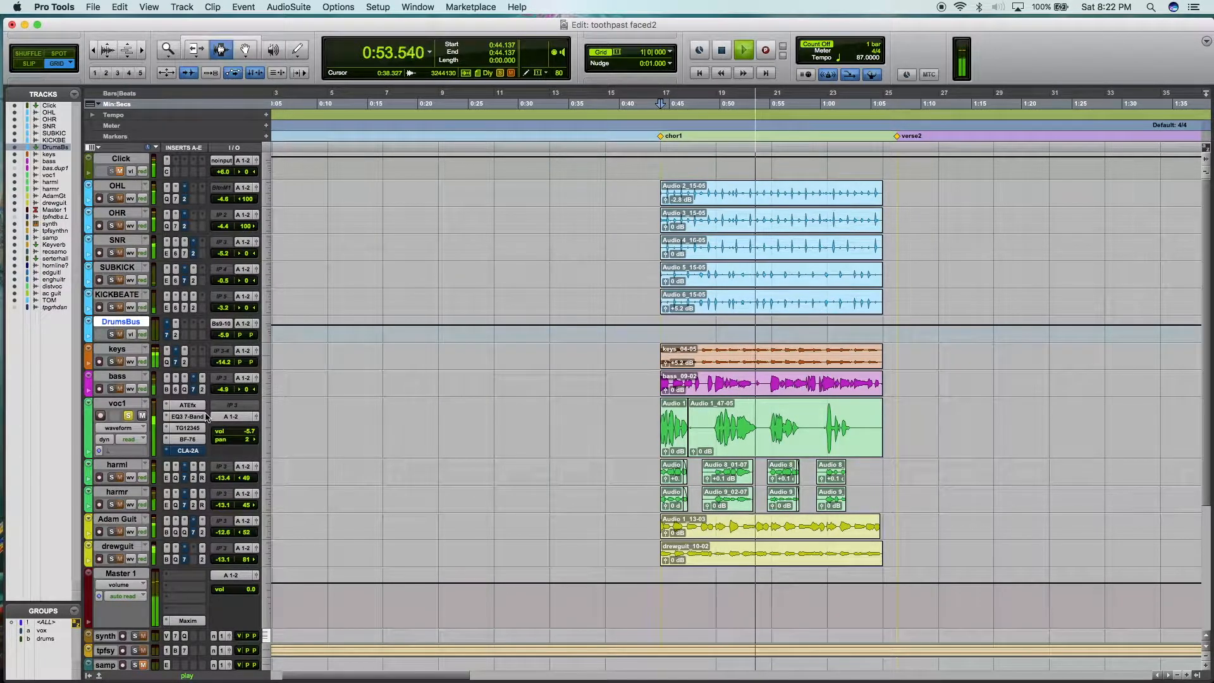
key(space)
right_click(182, 453)
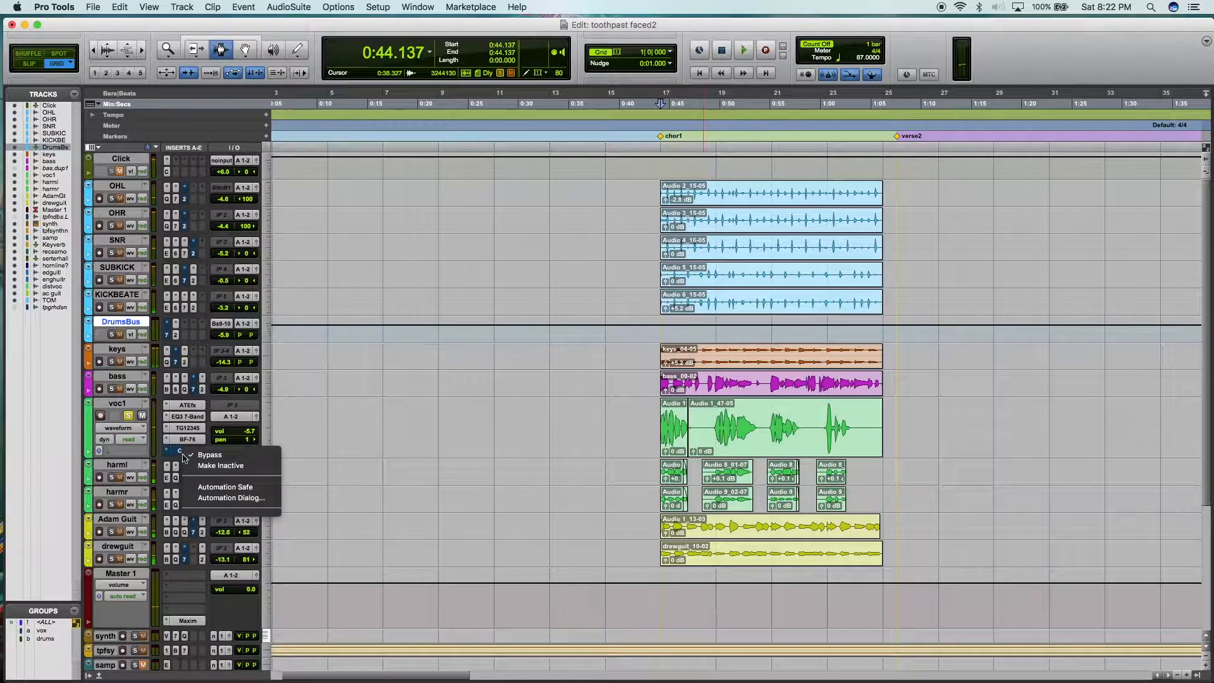
right_click(180, 445)
click(213, 444)
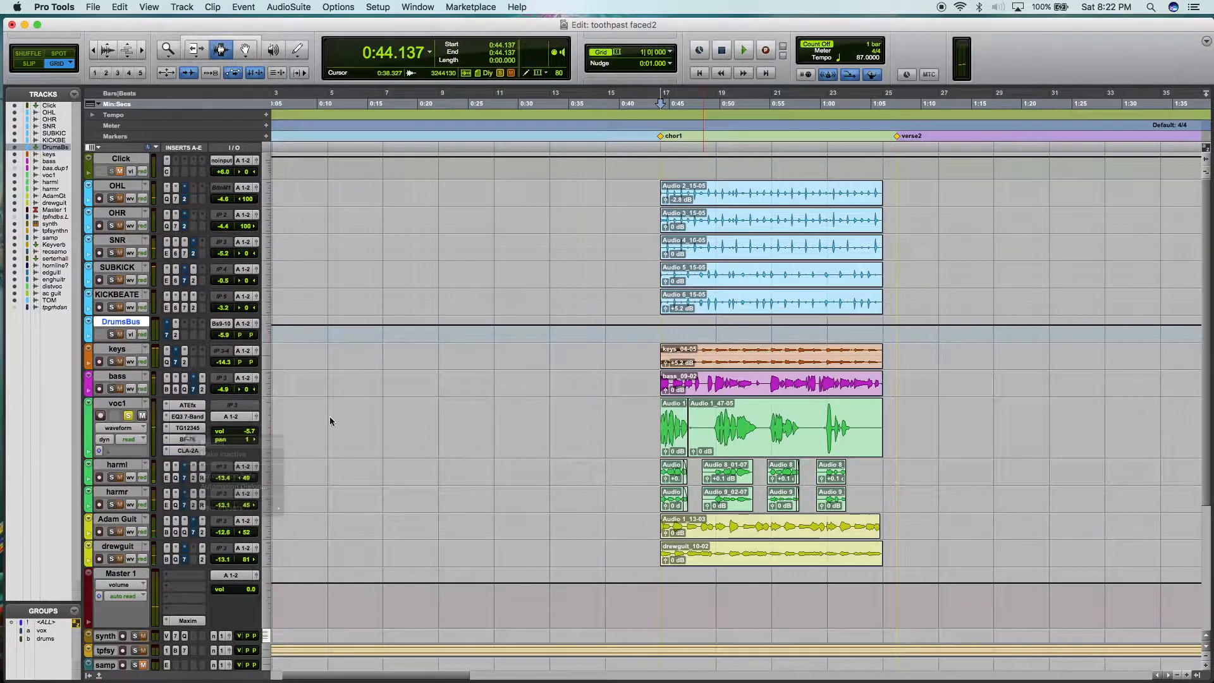
key(space)
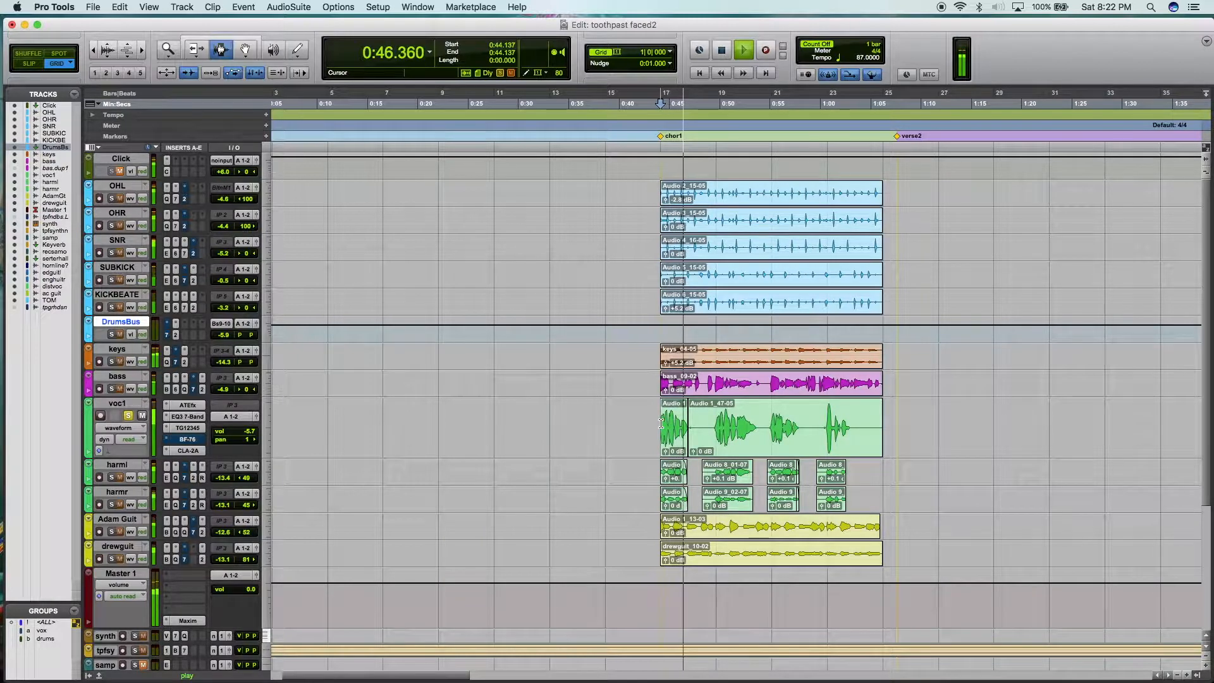
- Stop playback, unsolo voc1, and view the harml track's CLA-2A before closing its window
key(space)
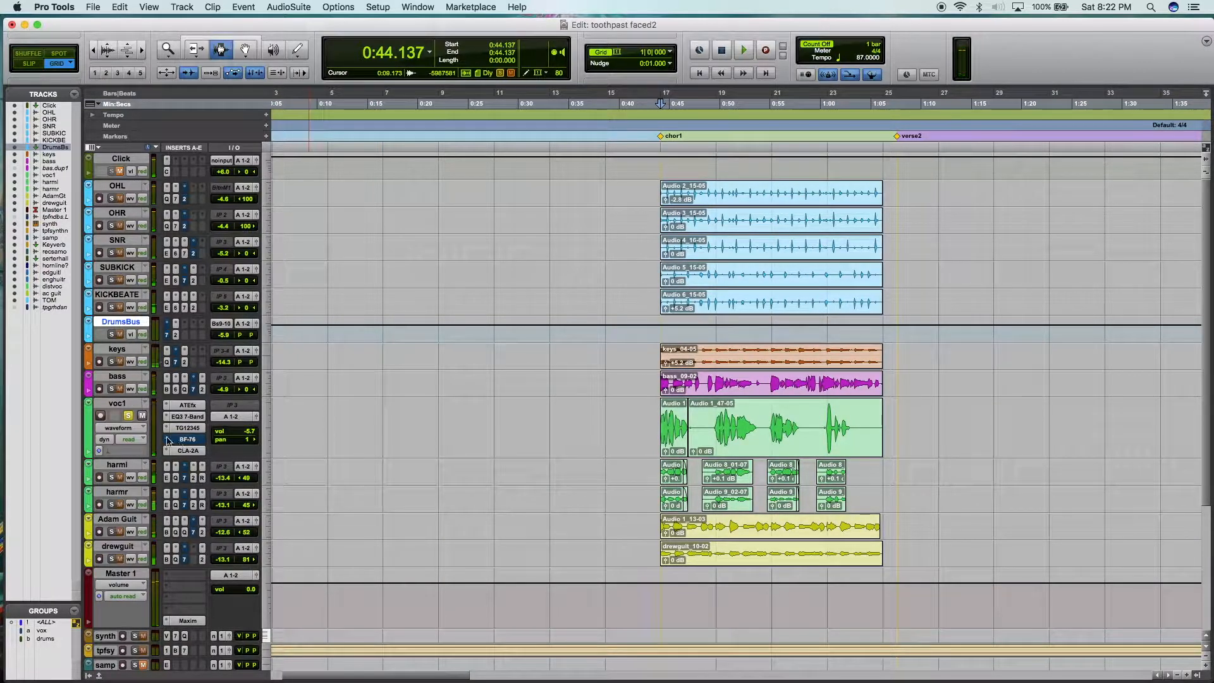
scroll(508, 473, down, 2)
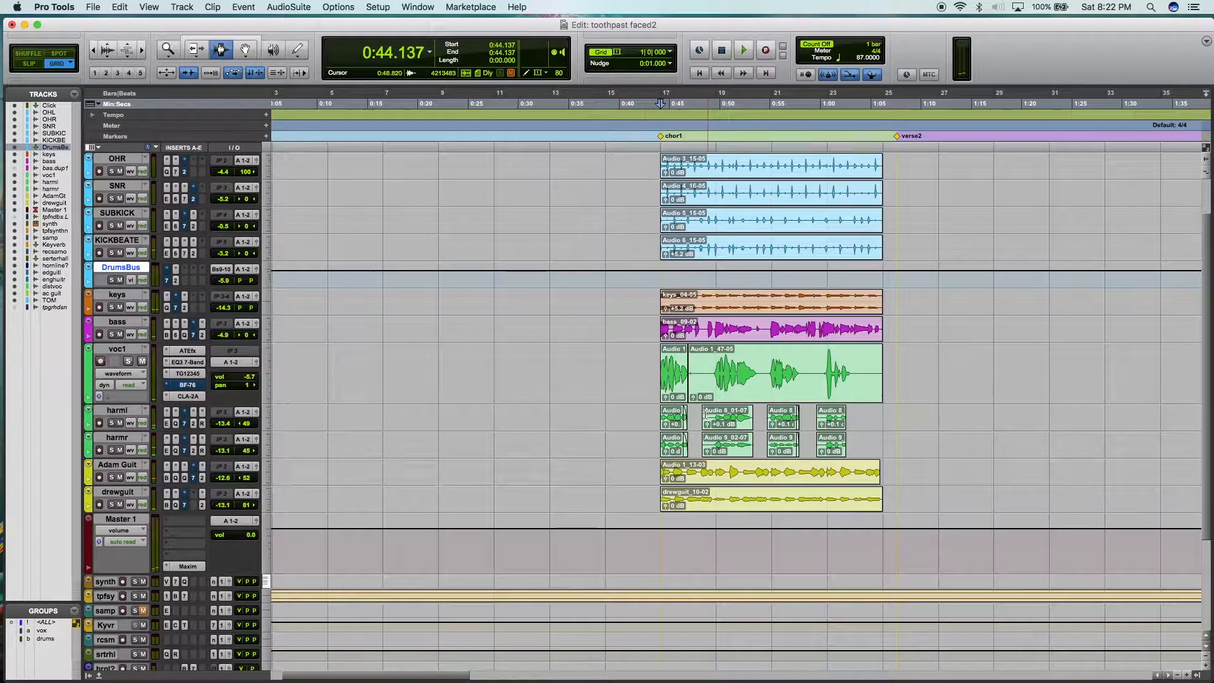
click(194, 425)
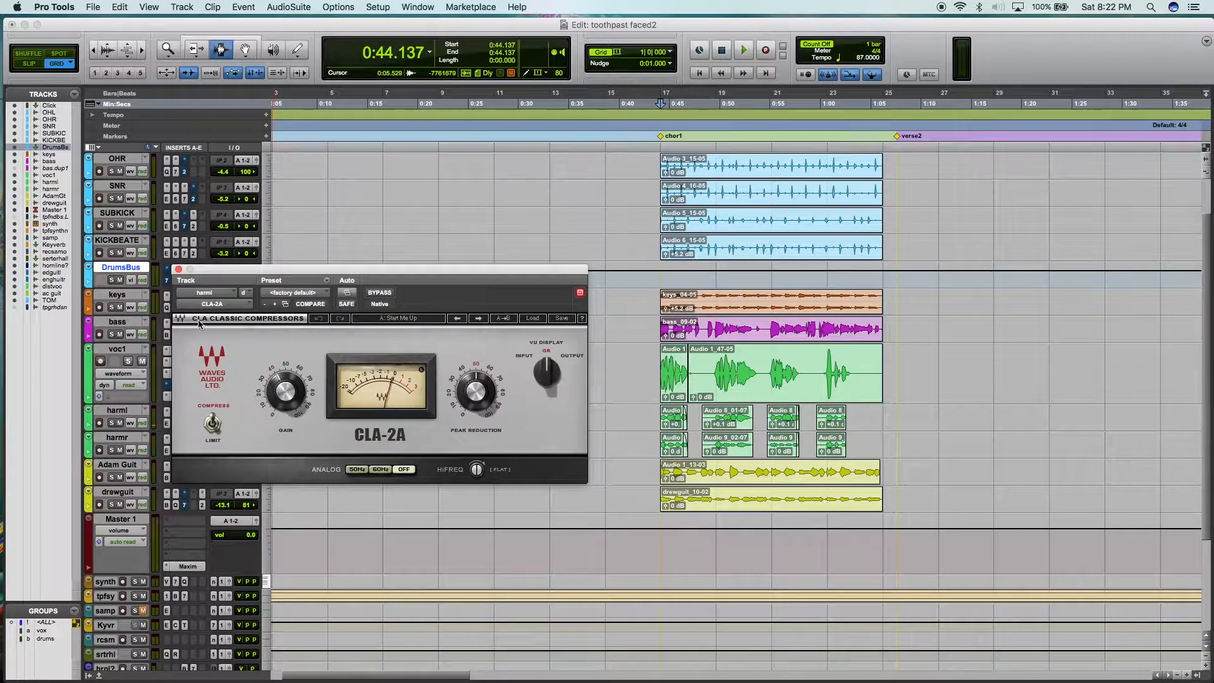
click(178, 268)
- Solo the two guitar tracks and play them from 0:44.137 with their CLA-2A active
scroll(165, 467, down, 2)
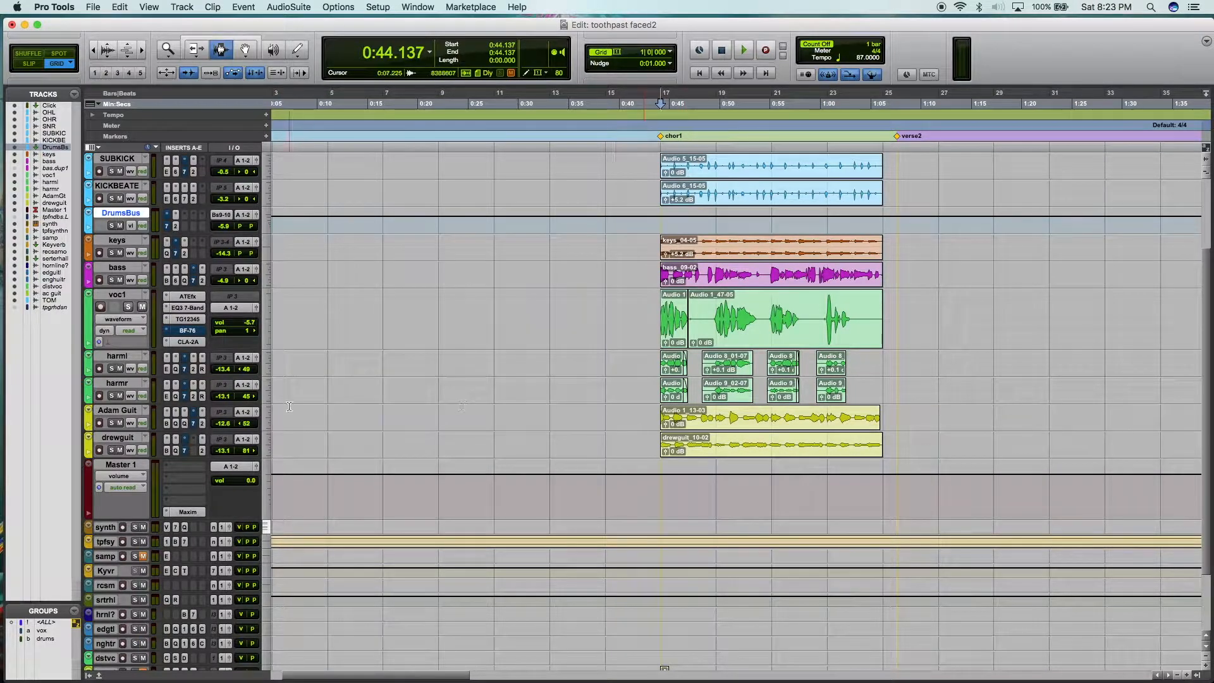
key(space)
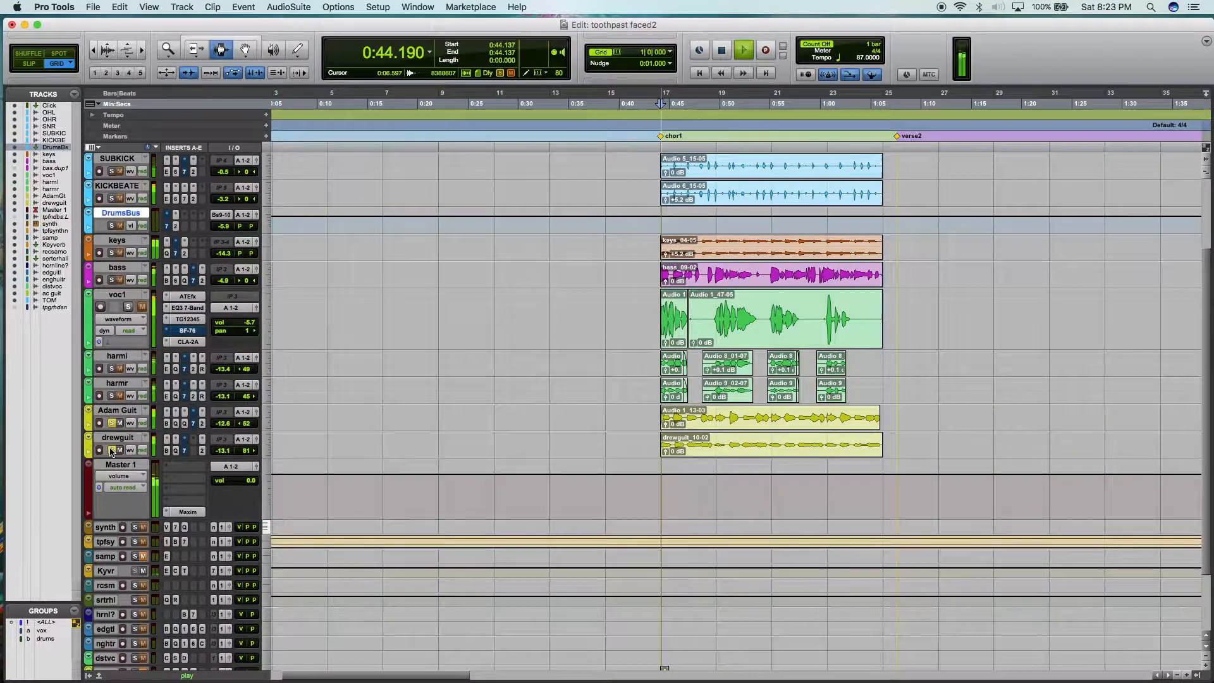
key(space)
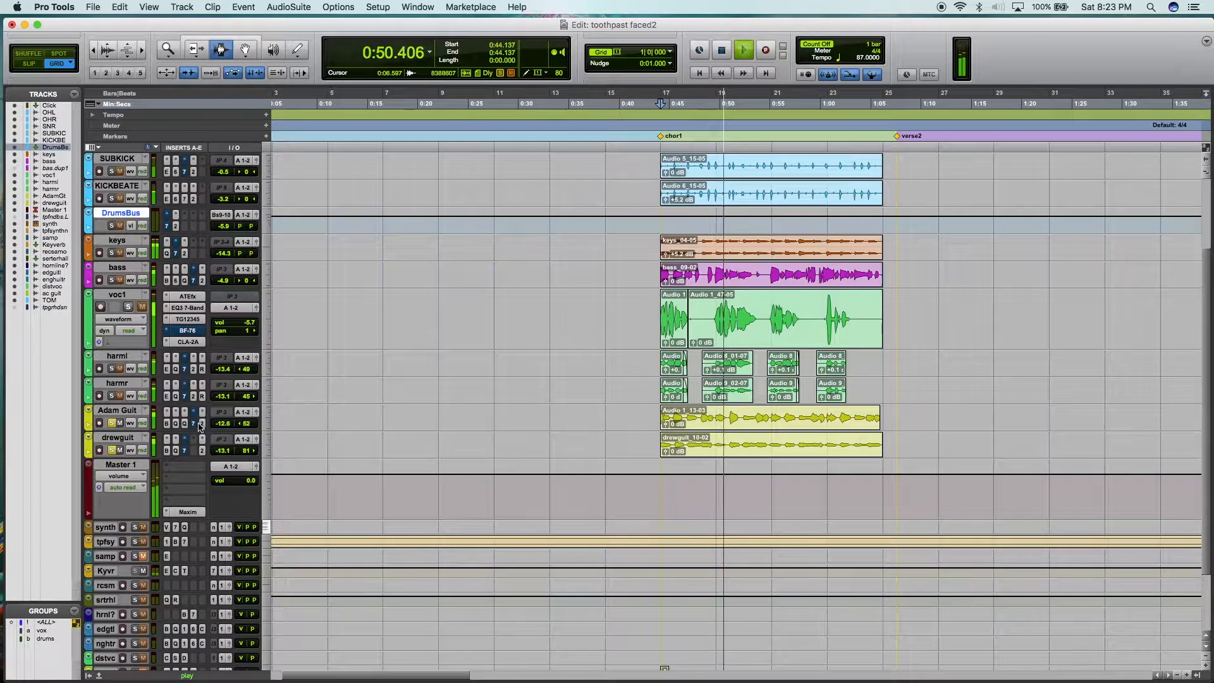
- Stop playback and switch both guitar tracks from the CLA-2A to the BF-76 by toggling their insert bypass
key(space)
right_click(204, 424)
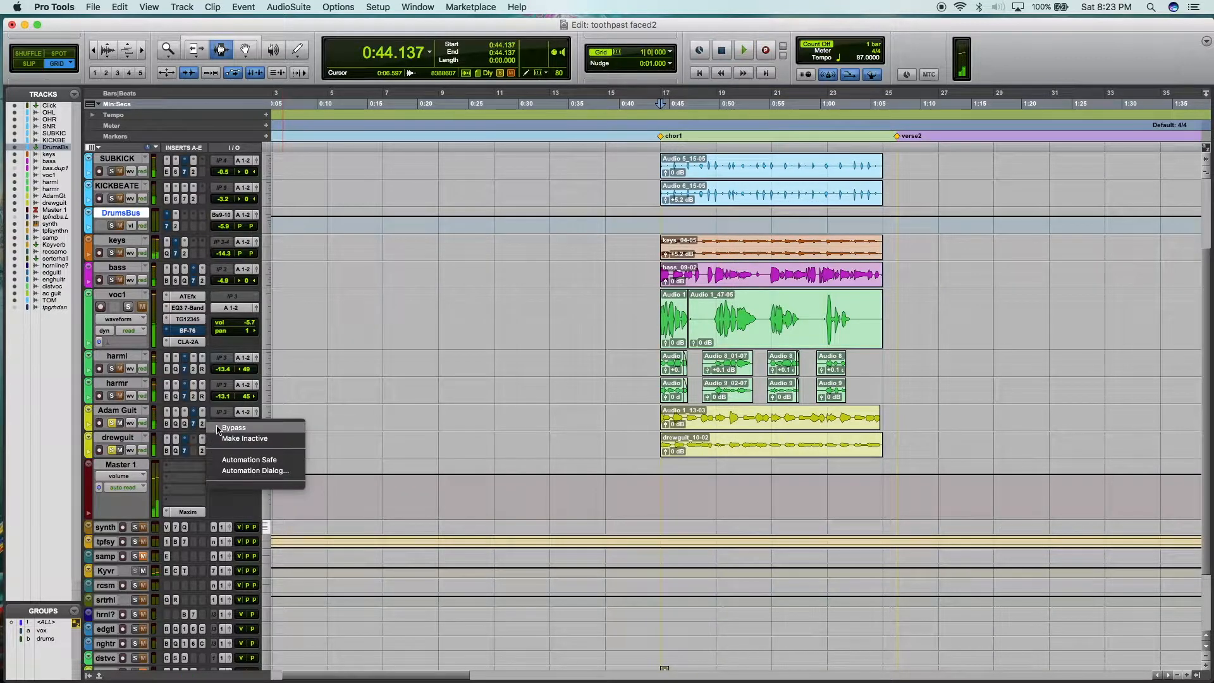
click(218, 429)
right_click(202, 451)
click(217, 455)
right_click(182, 453)
click(196, 455)
right_click(196, 427)
click(216, 429)
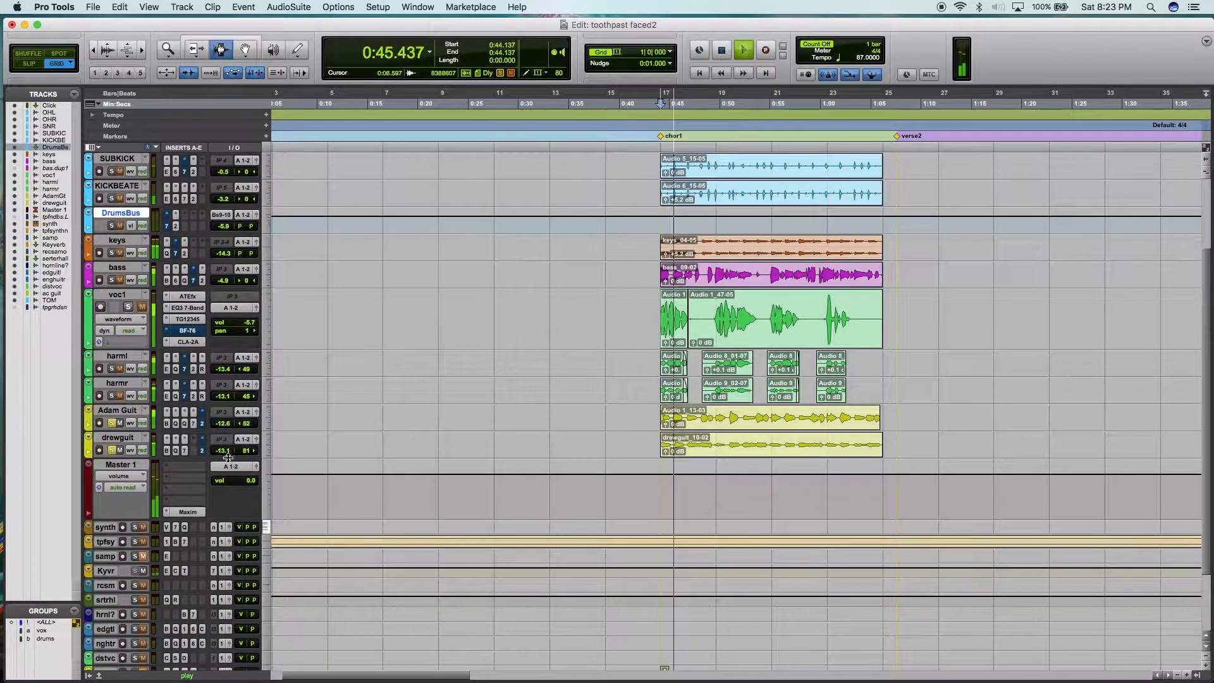
- Audition the soloed guitars through the BF-76, view the upper guitar track's BF-76 window, and stop playback
click(194, 424)
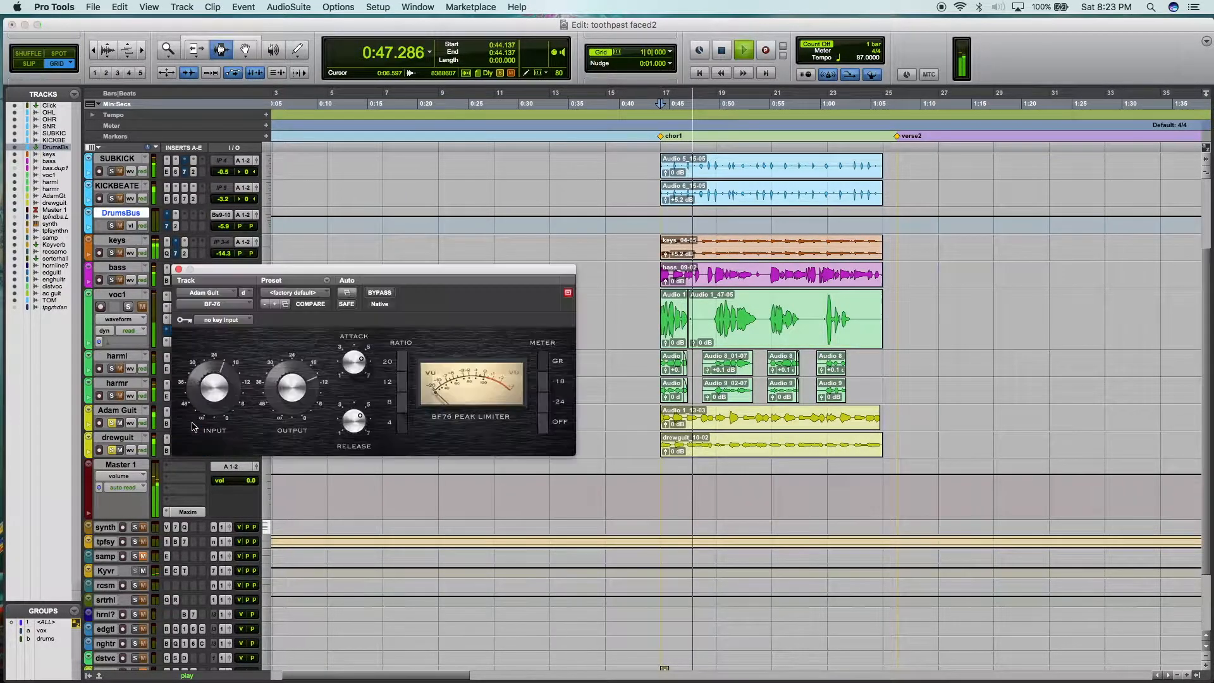
click(179, 269)
key(space)
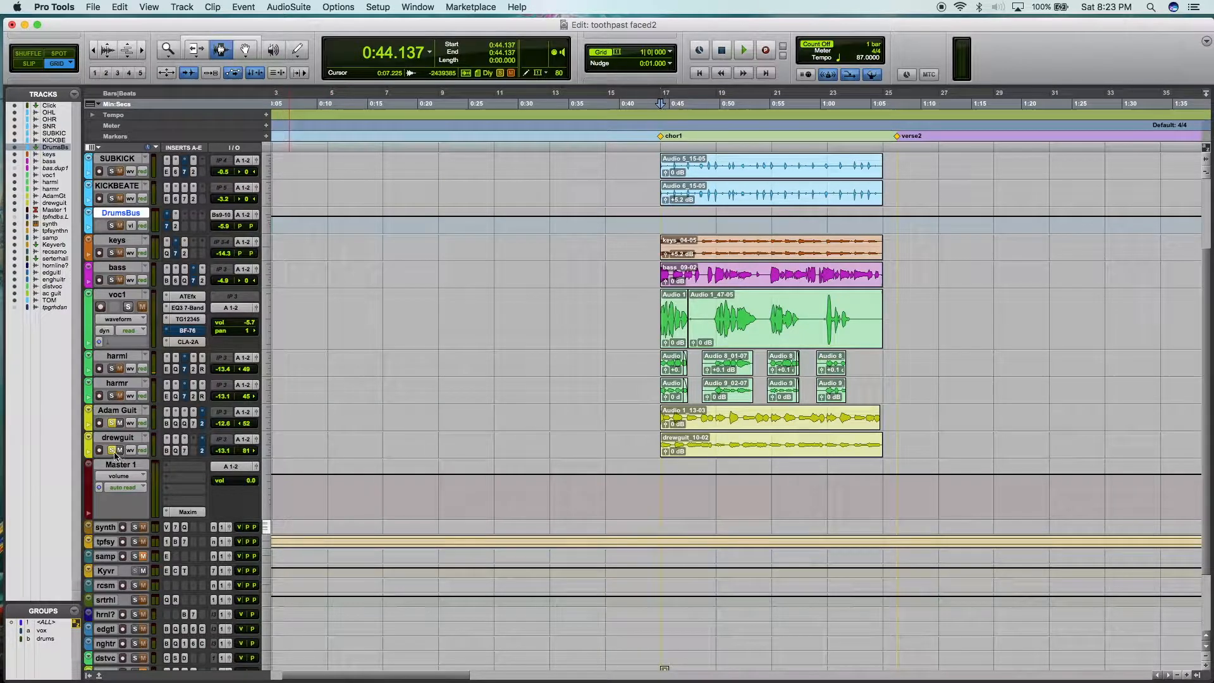
- Unsolo the guitars, play the full mix from 0:44.137, and lower the KICKBEATE volume to -6.5 dB
scroll(111, 426, up, 4)
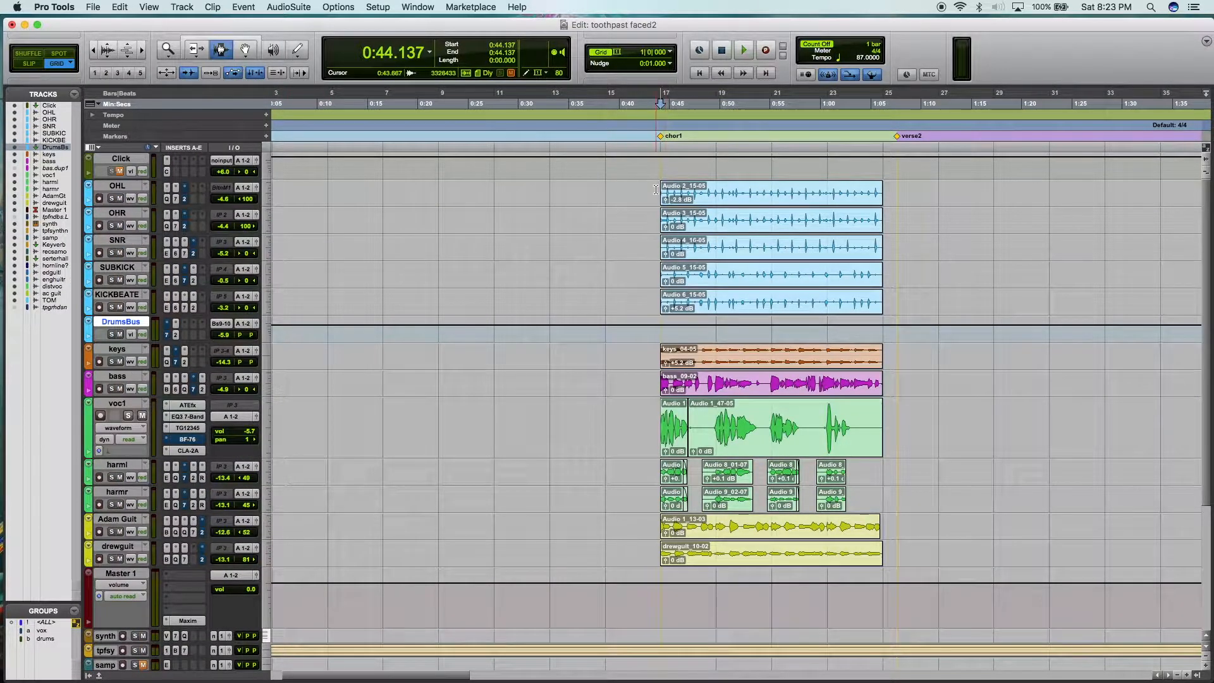
key(space)
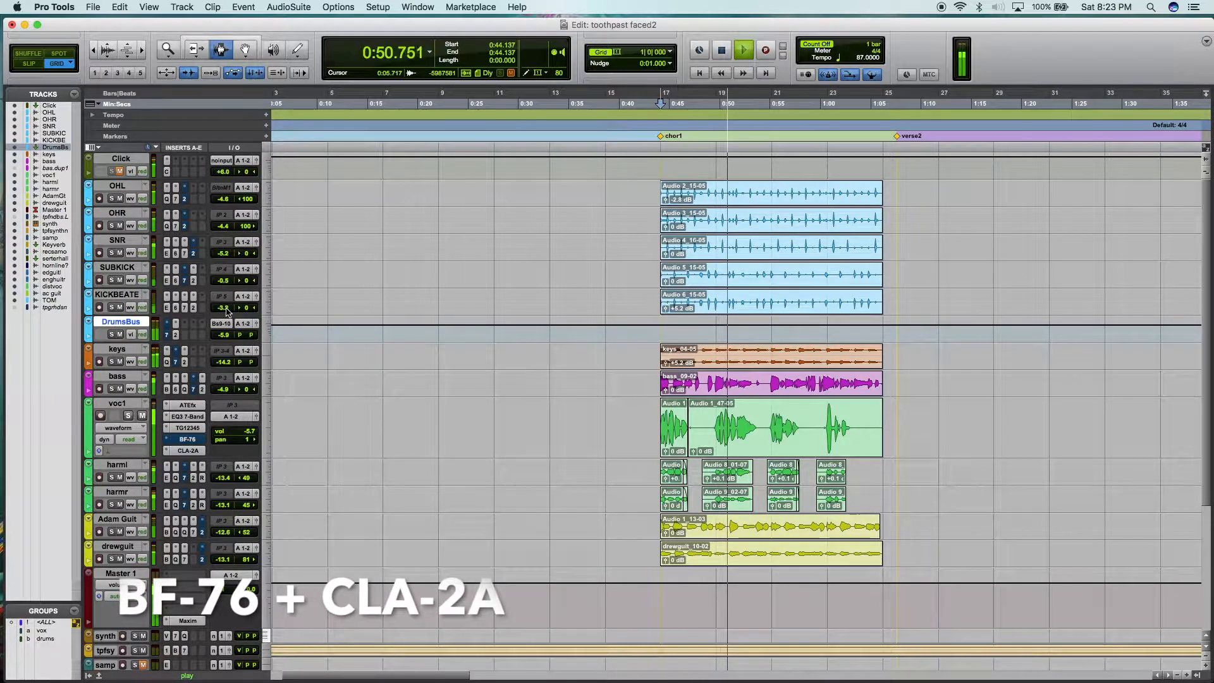
drag(223, 308, 224, 317)
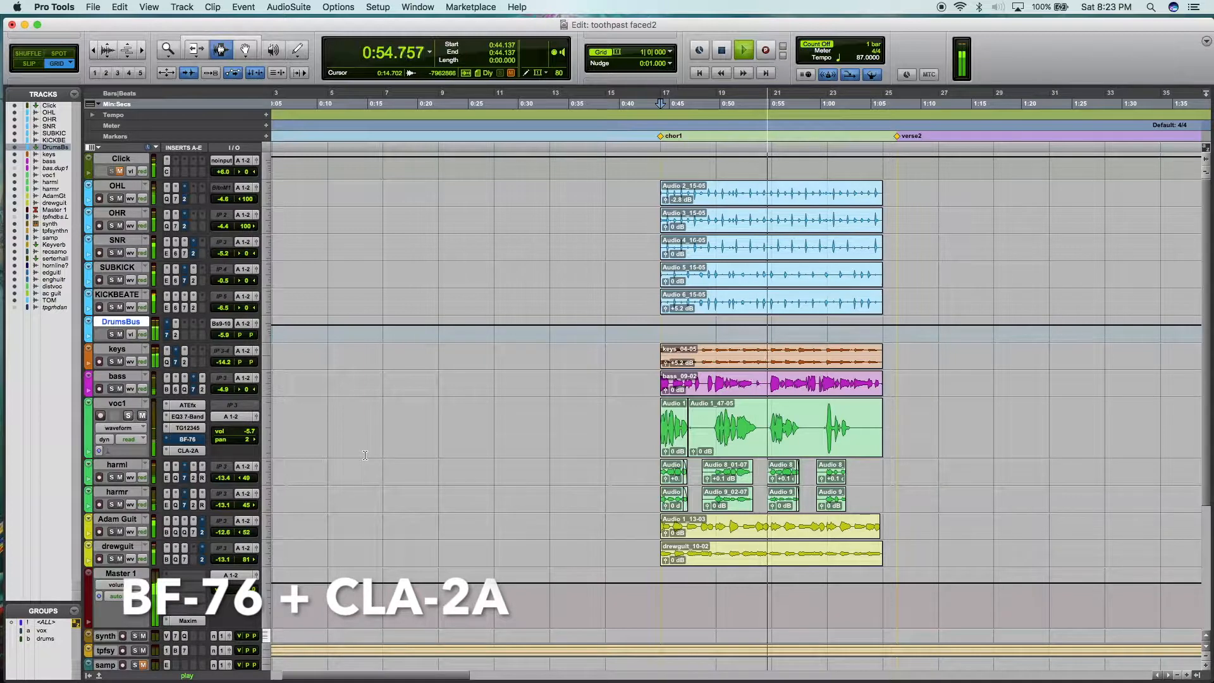
- Check the bass track's volume fader while the full mix plays, then stop playback
click(227, 390)
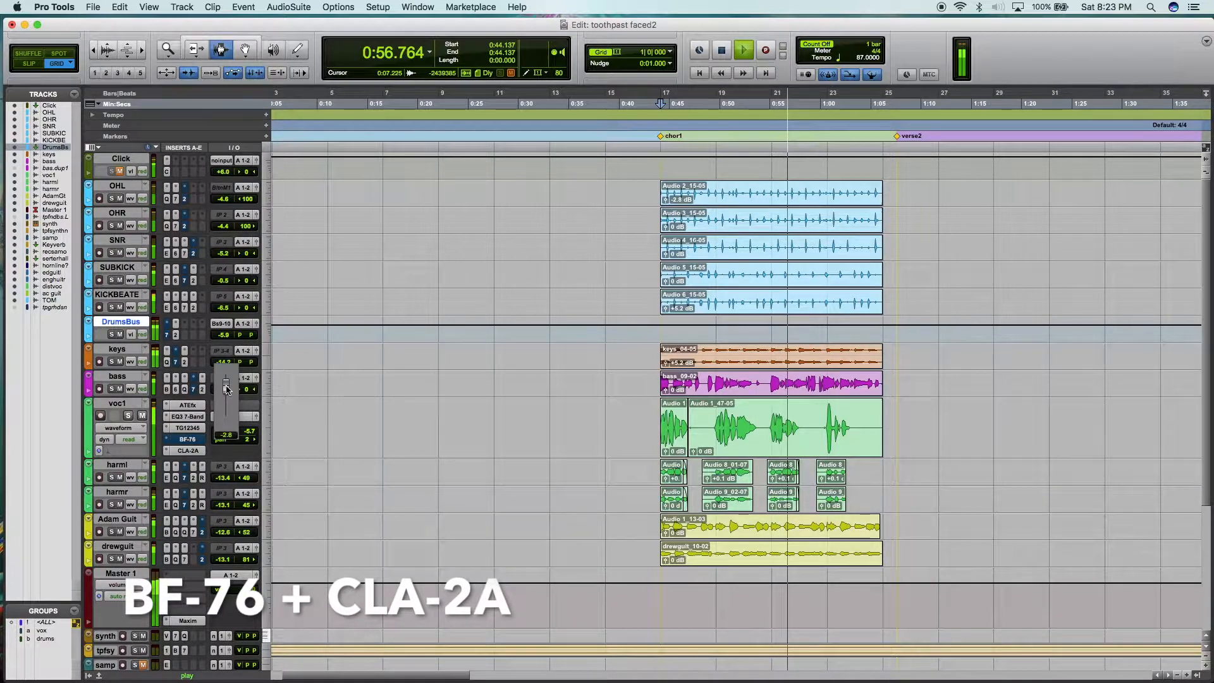
click(227, 390)
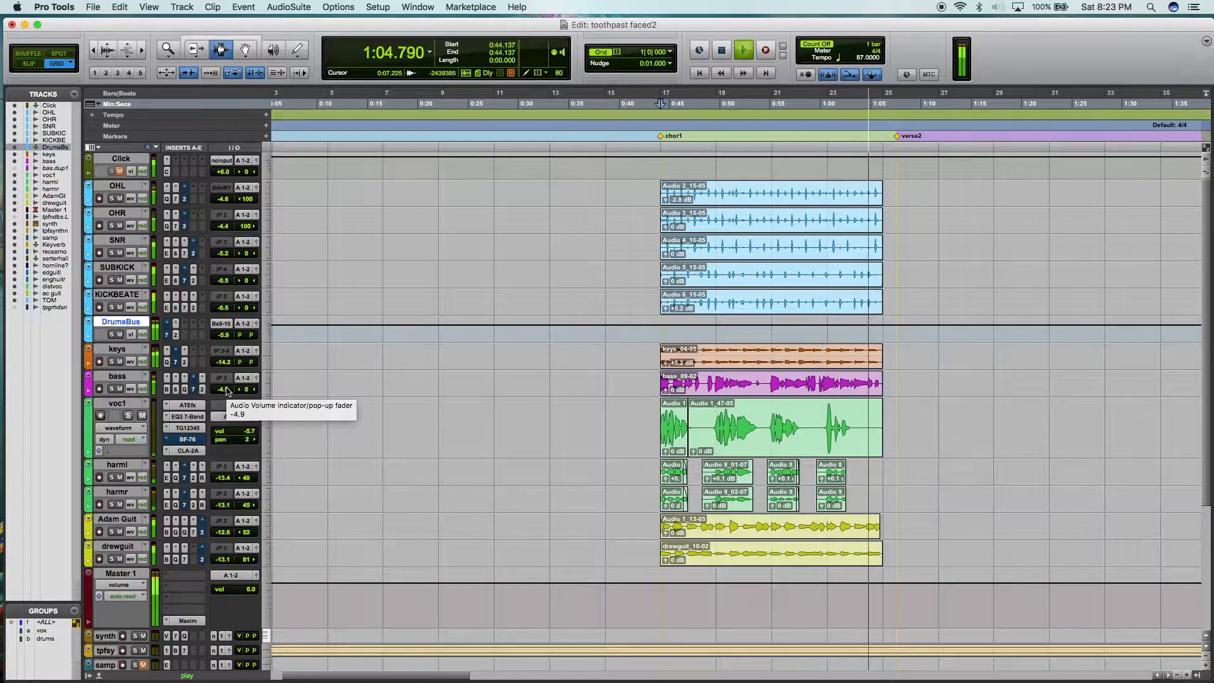
key(space)
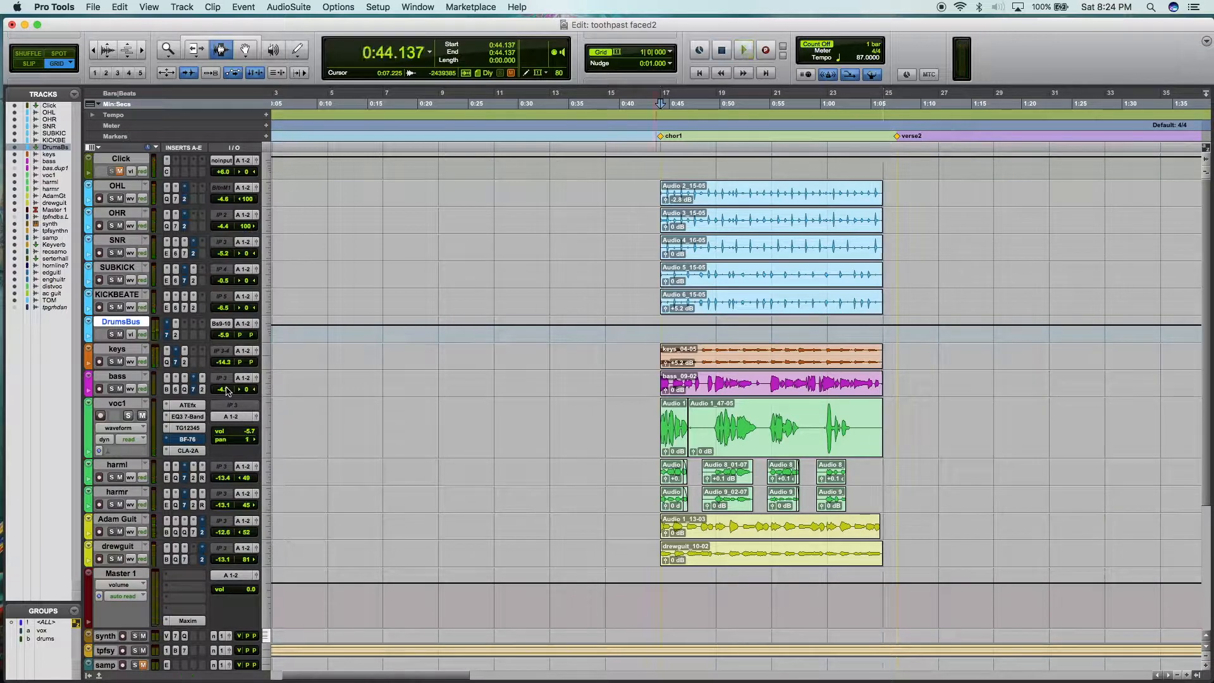